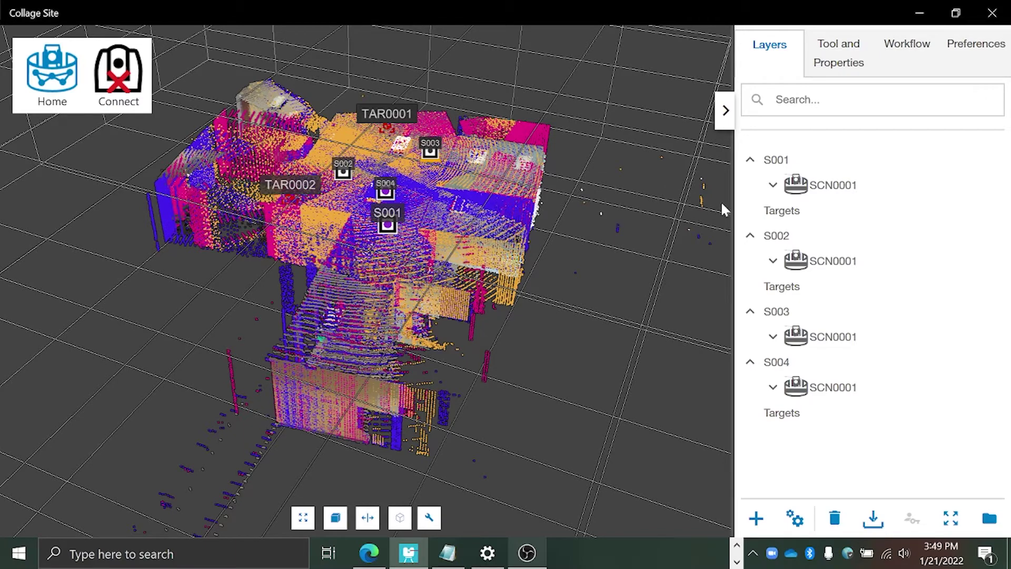
left_click(429, 519)
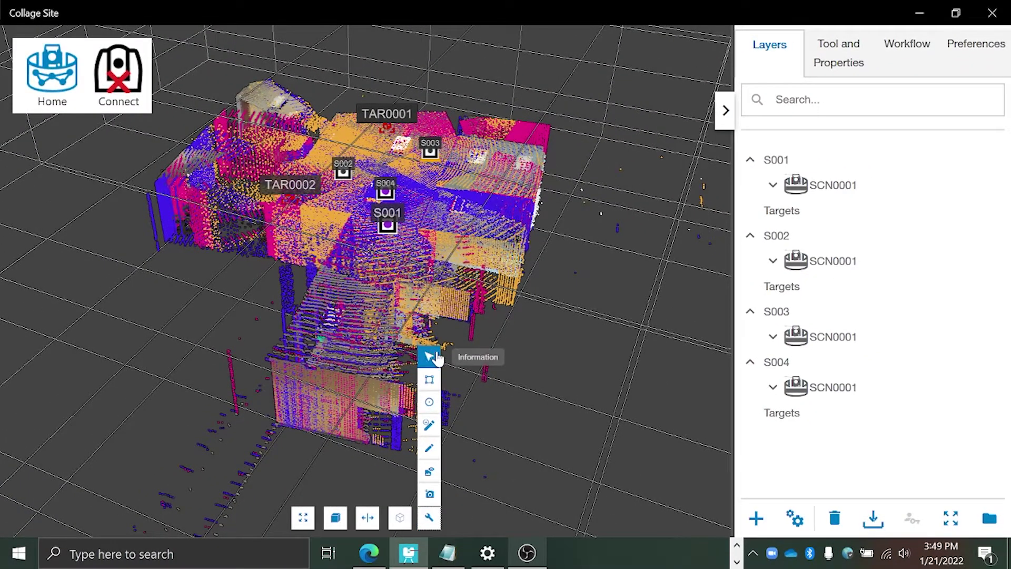
left_click(429, 522)
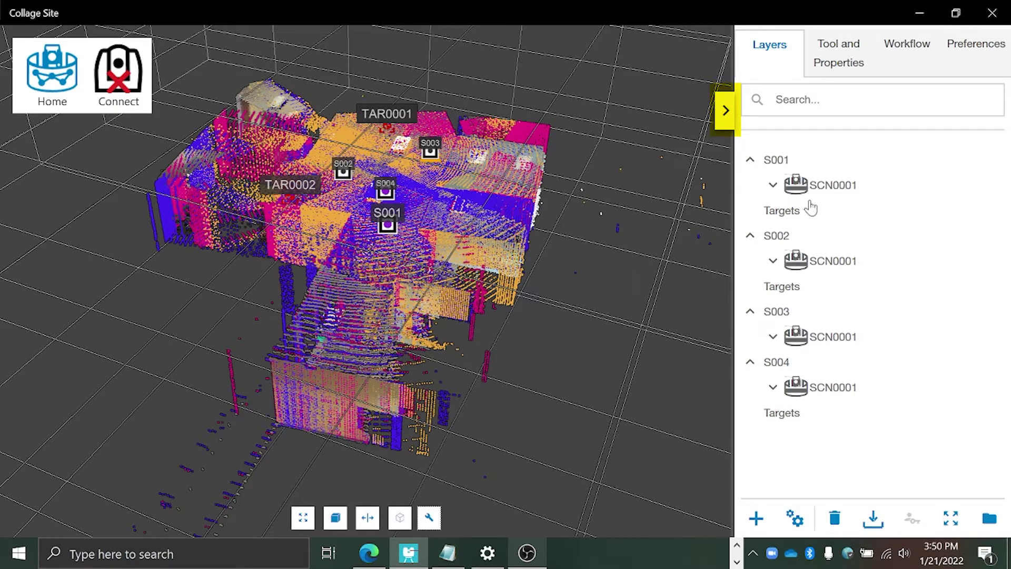
Hide the Targets layers of stations S001 and S004 in the point cloud view.
left_click(795, 215)
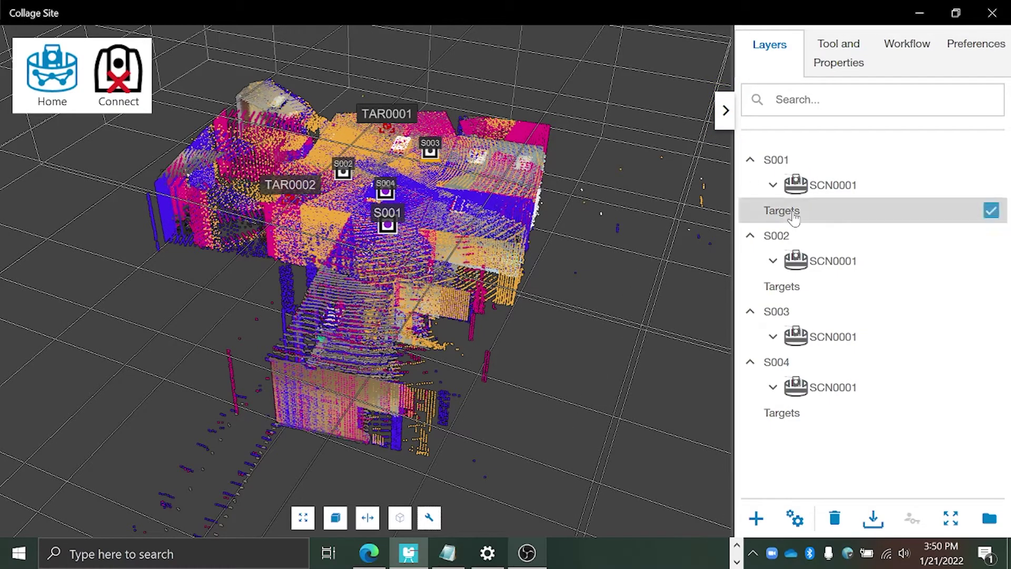
left_click(991, 210)
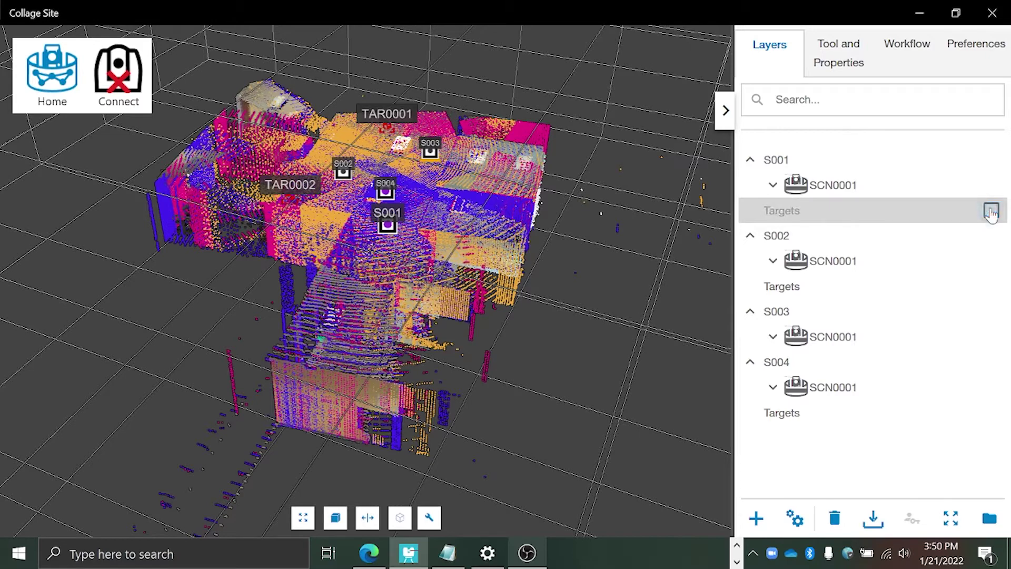
left_click(792, 420)
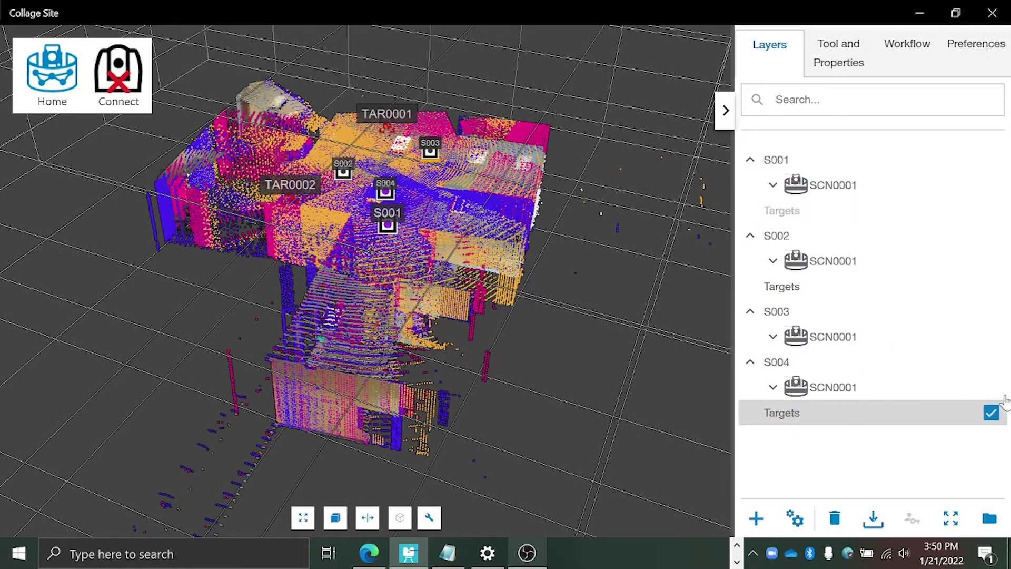
left_click(991, 412)
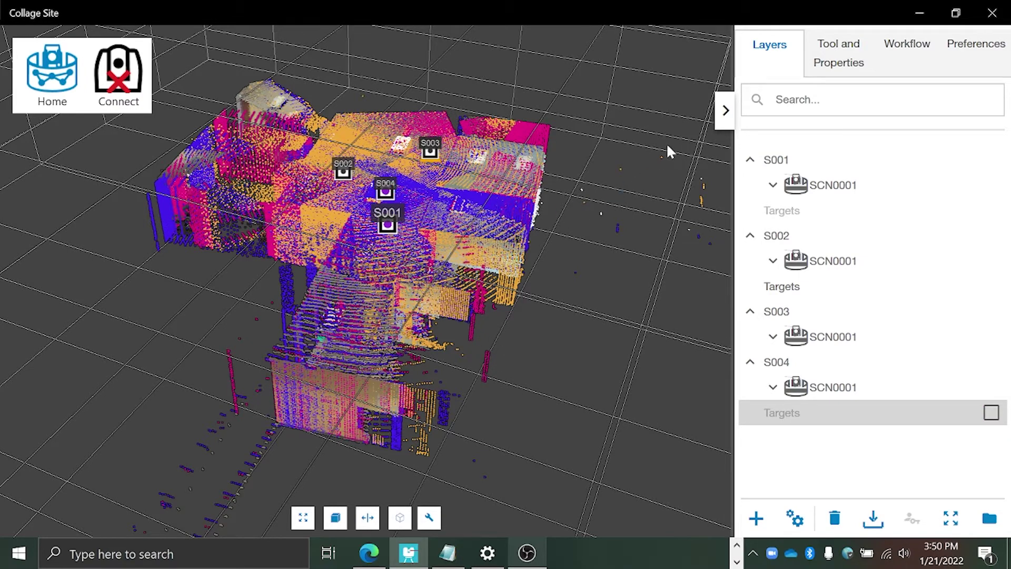
Select station S002 in the point cloud and lower its style opacity to the minimum.
left_click(782, 161)
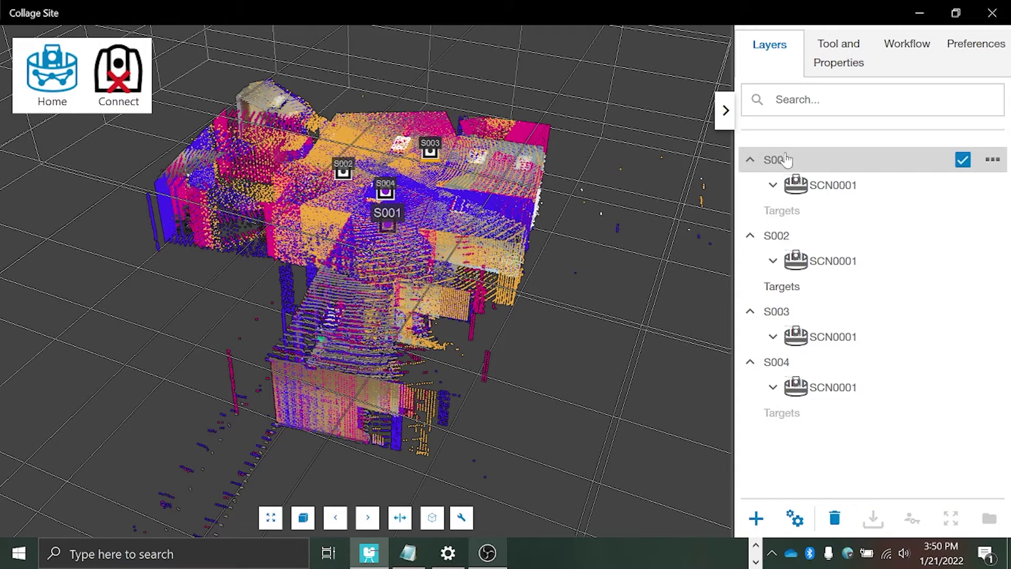
left_click(345, 170)
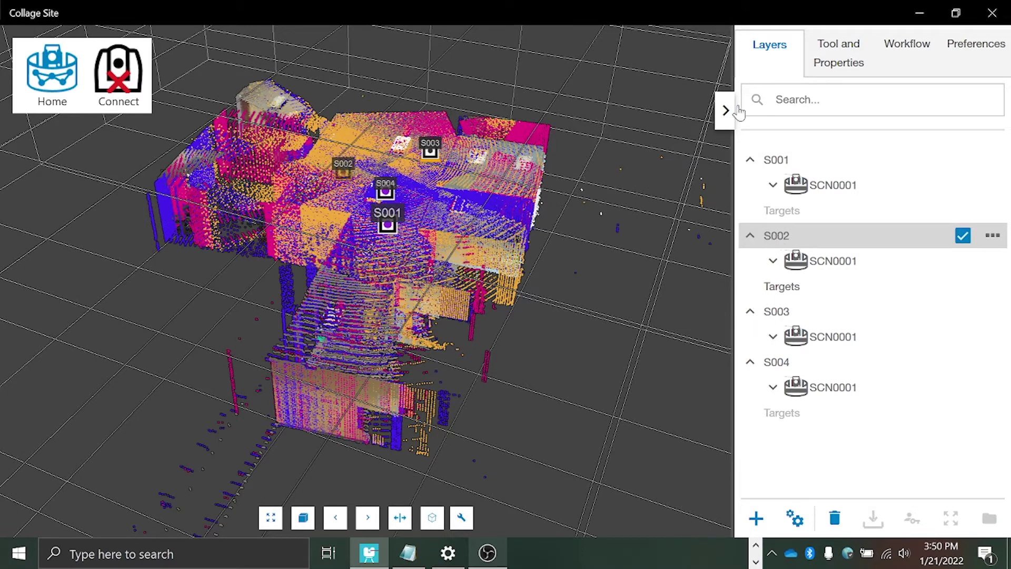
left_click(836, 64)
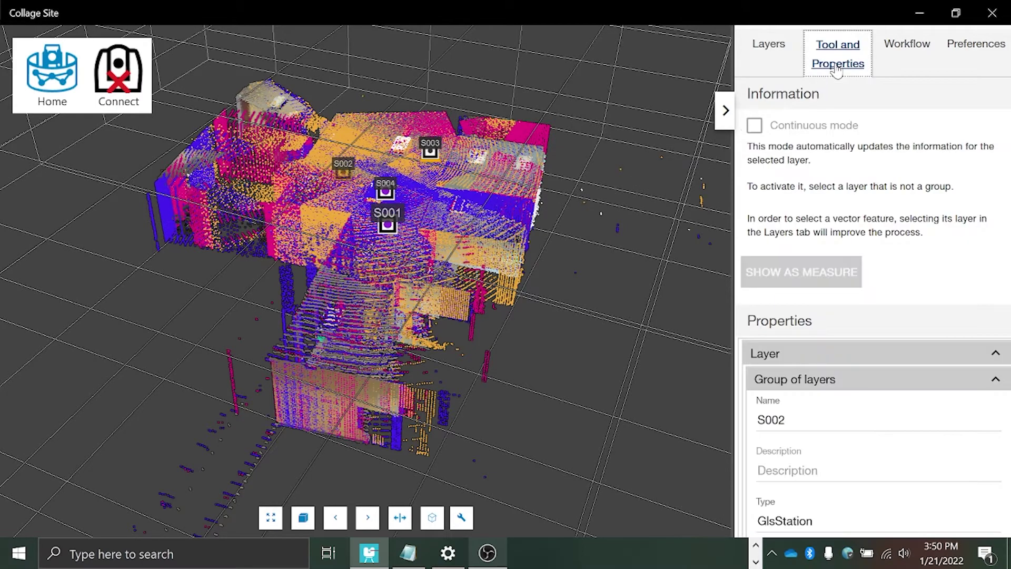
scroll(863, 416, "down", 6)
scroll(897, 469, "down", 9)
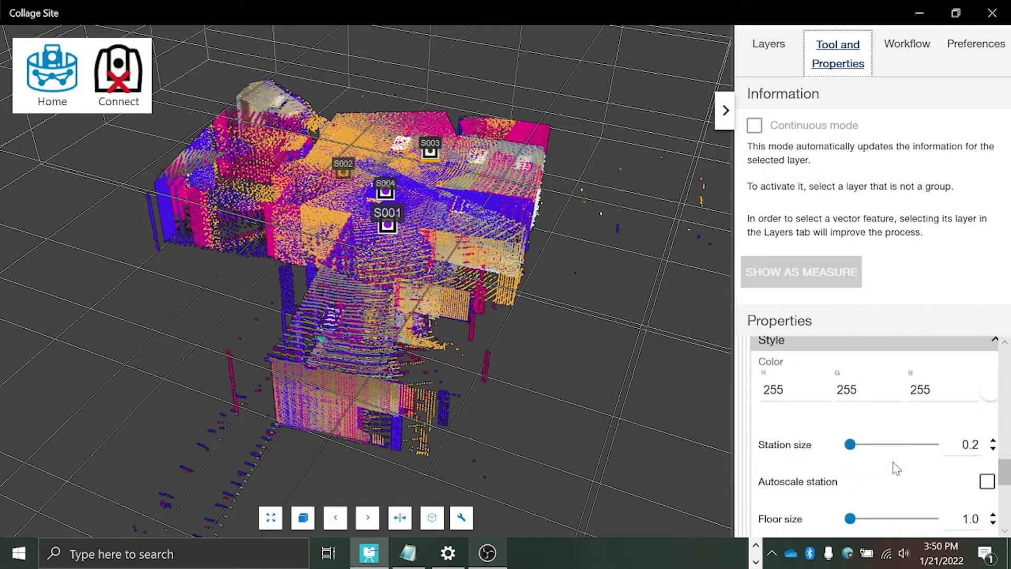
scroll(897, 468, "down", 4)
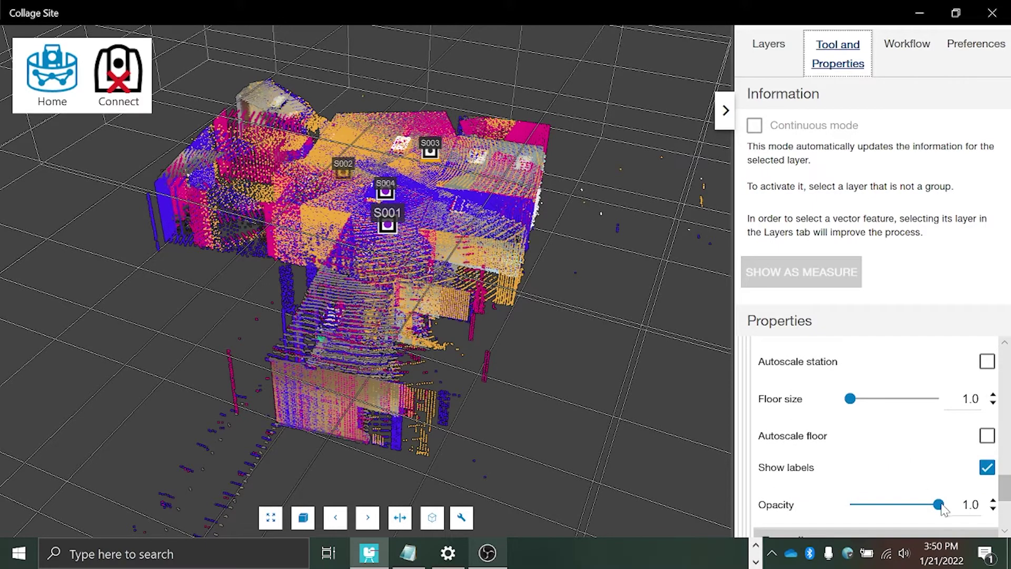
left_click_drag(941, 506, 820, 508)
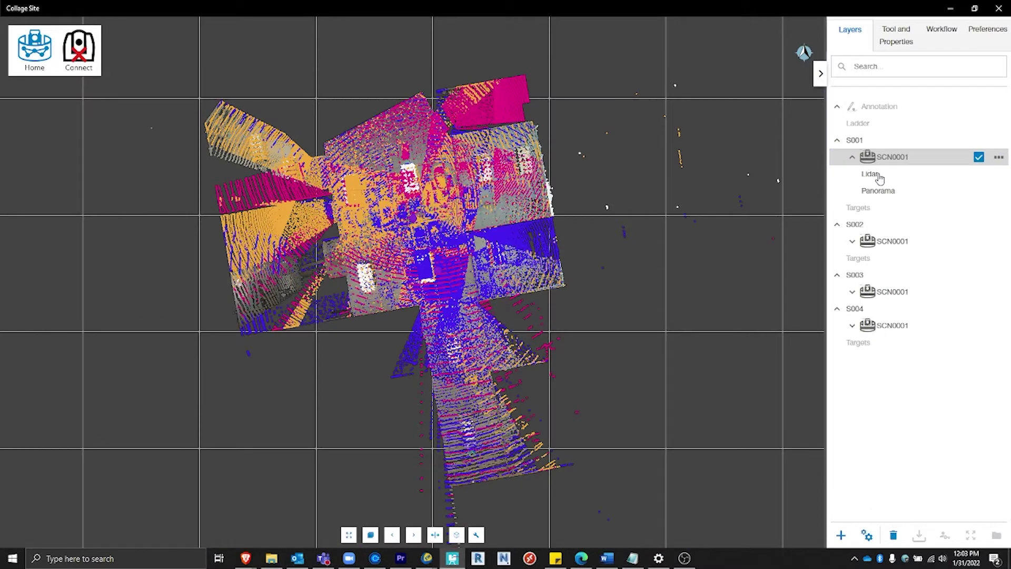
Set the drawing rule of the Lidar layer in S001's SCN0001 scan to RGB color.
left_click(876, 177)
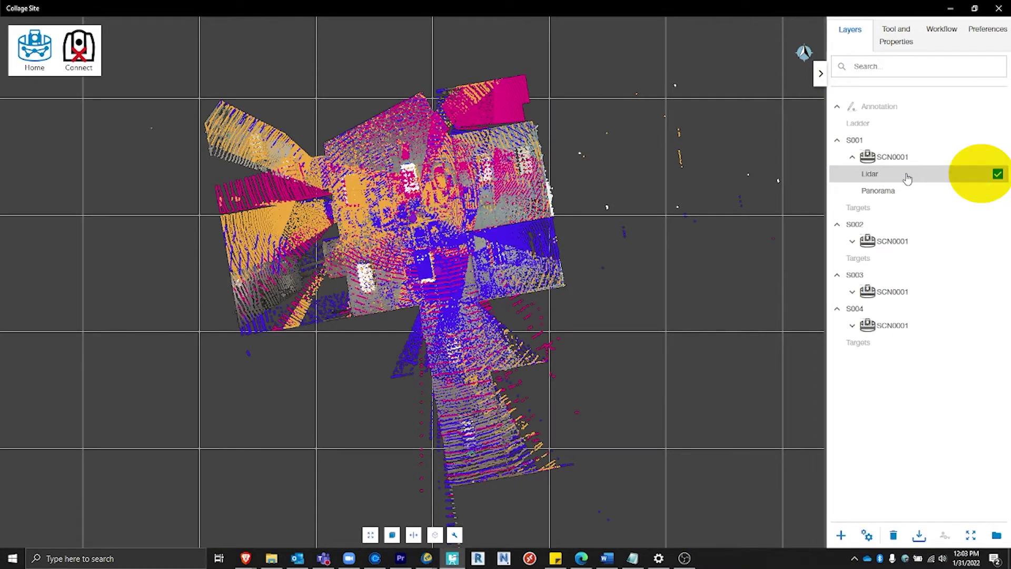
left_click(890, 47)
scroll(909, 267, "down", 1)
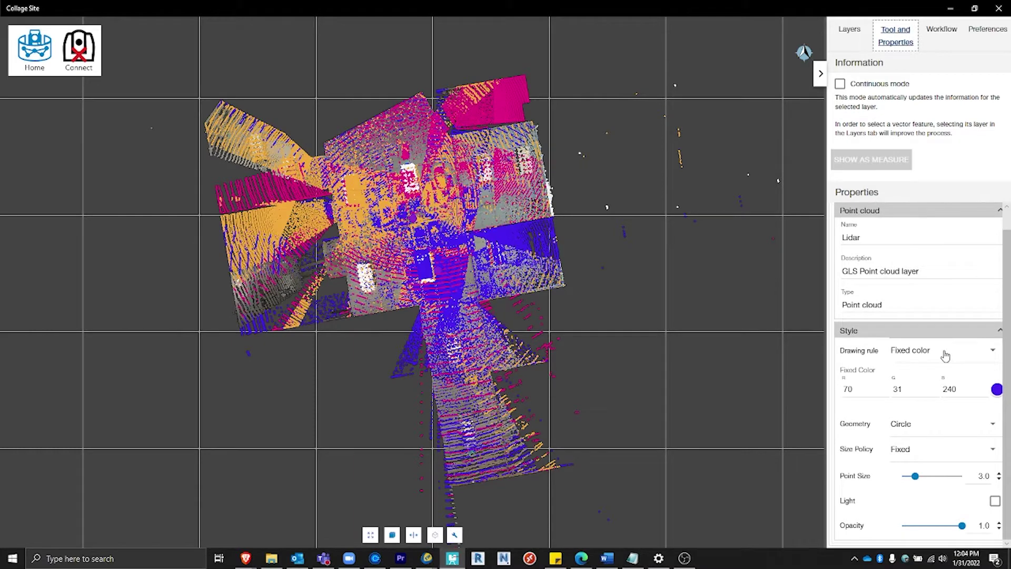
left_click(928, 358)
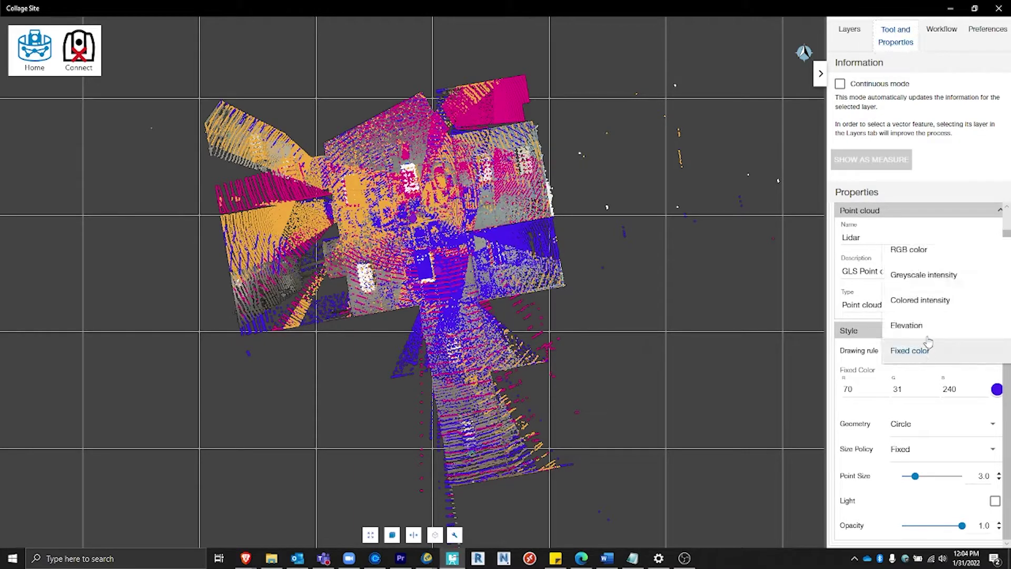
left_click(919, 251)
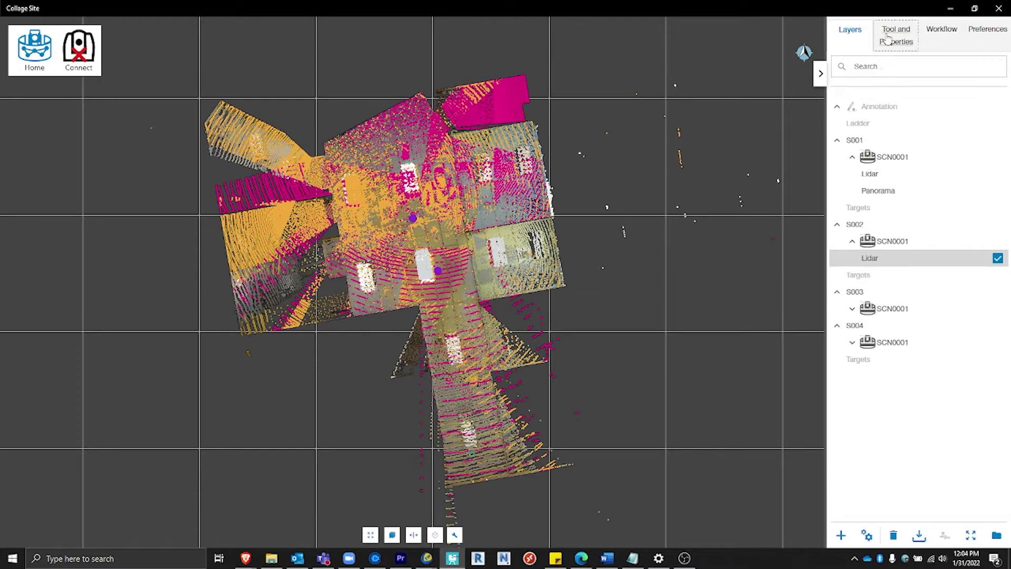
Set the drawing rule of the Lidar layer in S002's SCN0001 scan to RGB color.
left_click(886, 36)
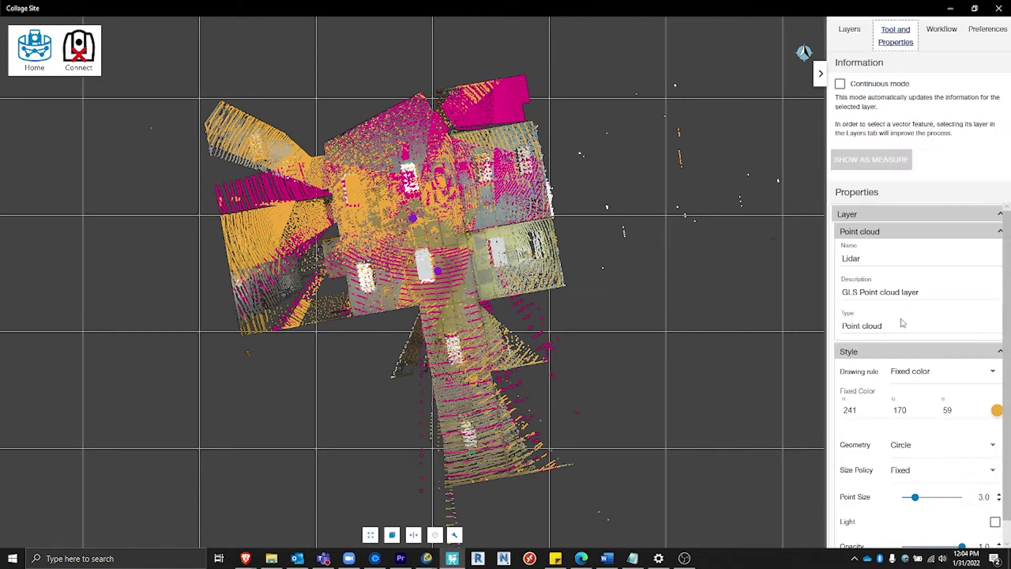
left_click(915, 375)
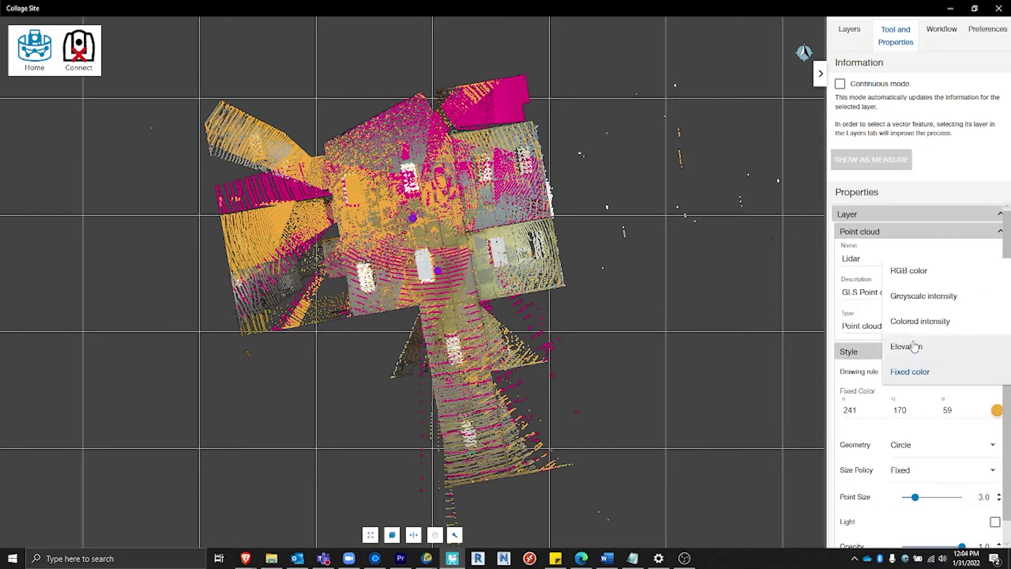
left_click(915, 273)
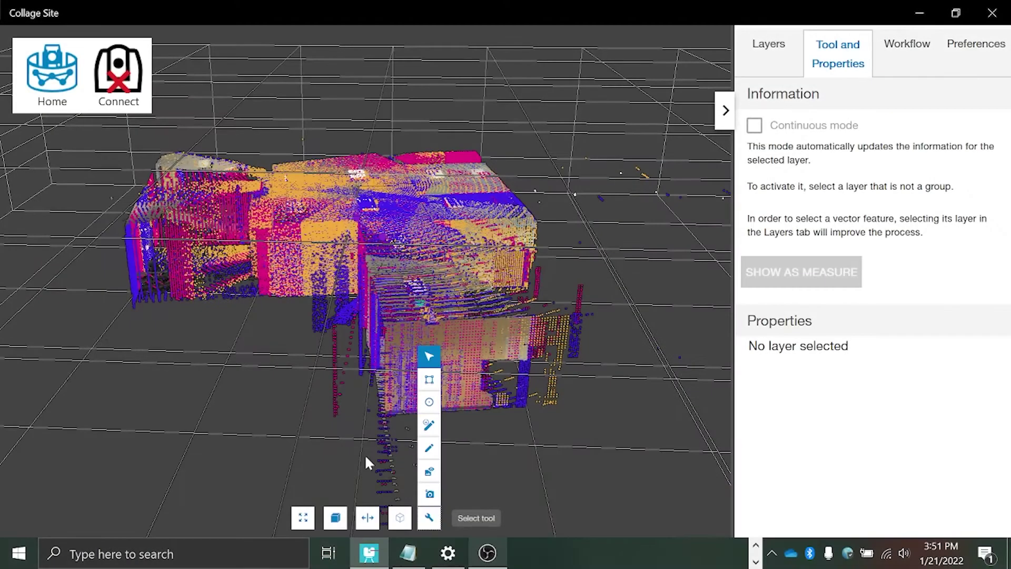
Measure a polyline distance down the wall's vertical edge and diagonally up to its opposite corner, and switch the Measurement tool to area.
left_click(429, 381)
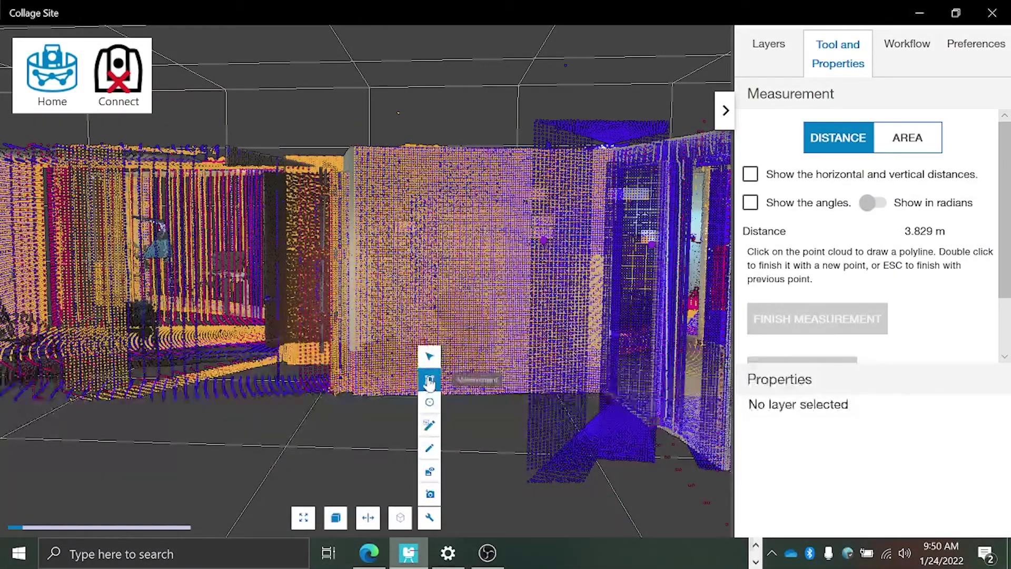
left_click(429, 517)
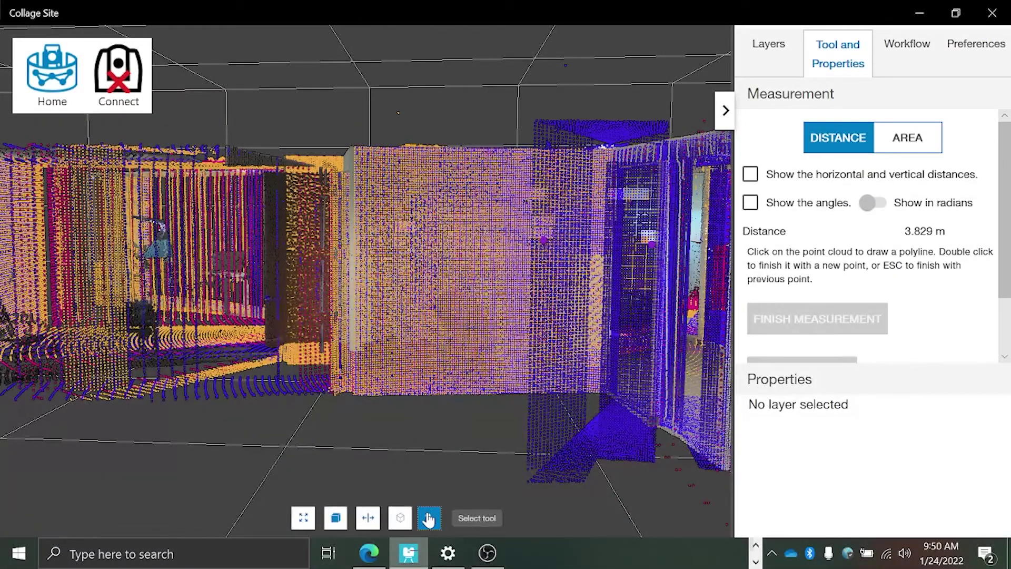
left_click(358, 154)
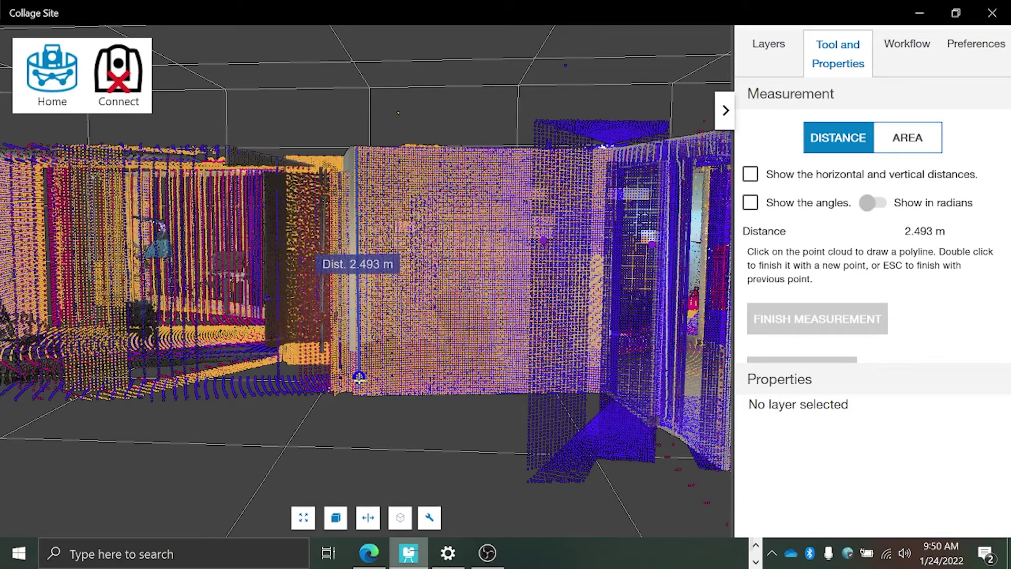
left_click(353, 394)
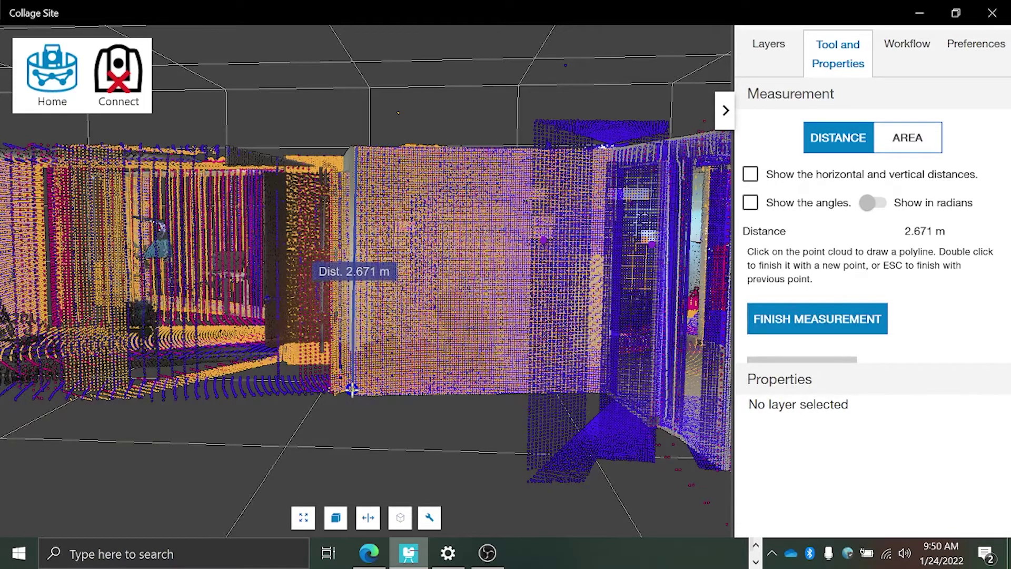
left_click(352, 390)
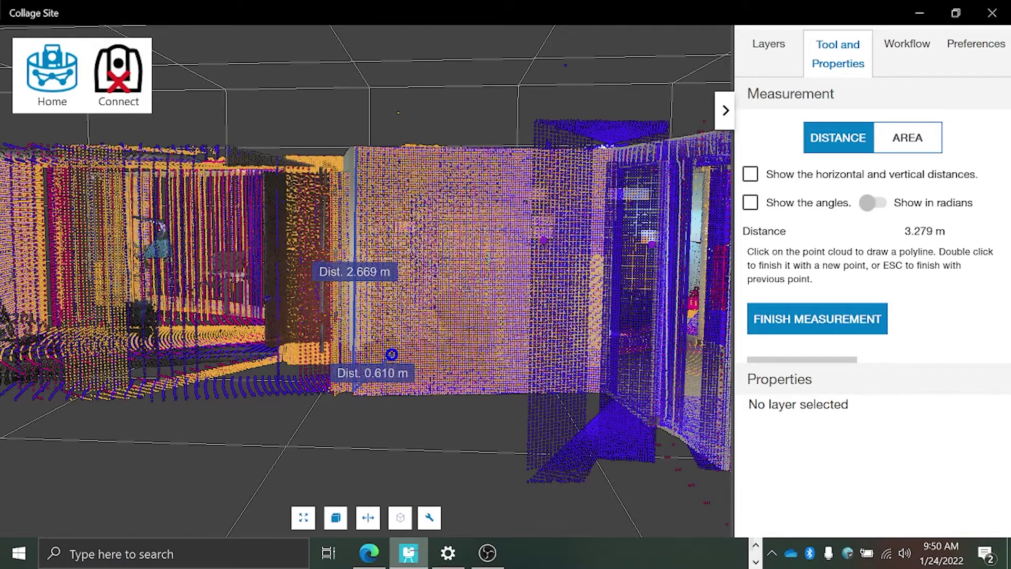
double_click(611, 151)
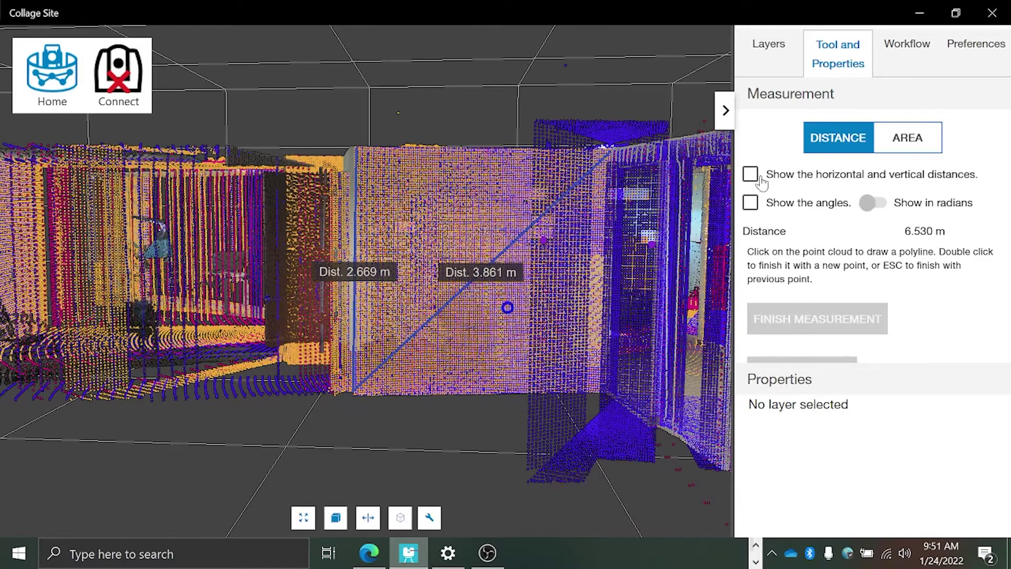
left_click(907, 138)
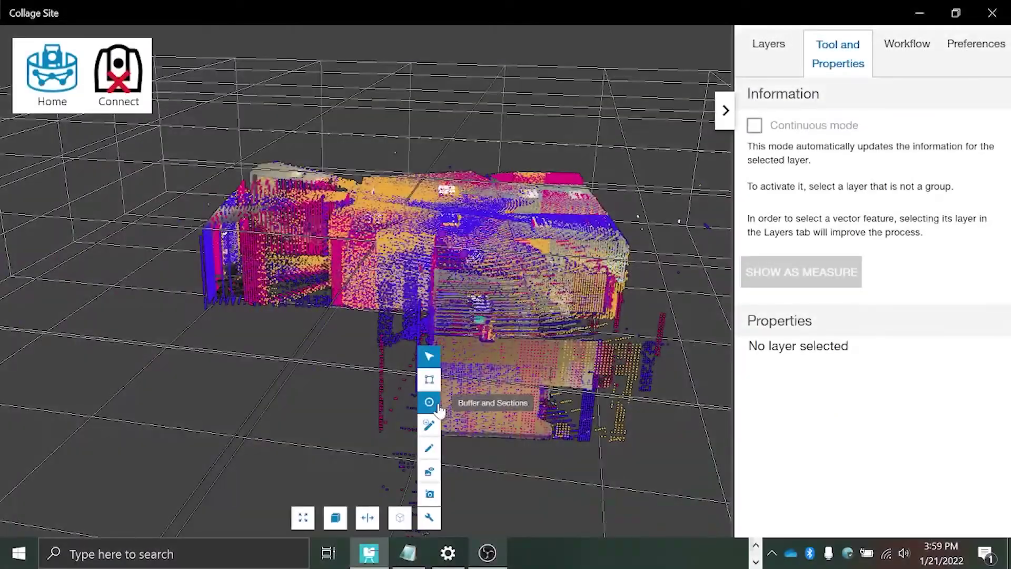
Place a spherical buffer on the middle of the building's roof using the Buffer and Sections tool.
left_click(429, 403)
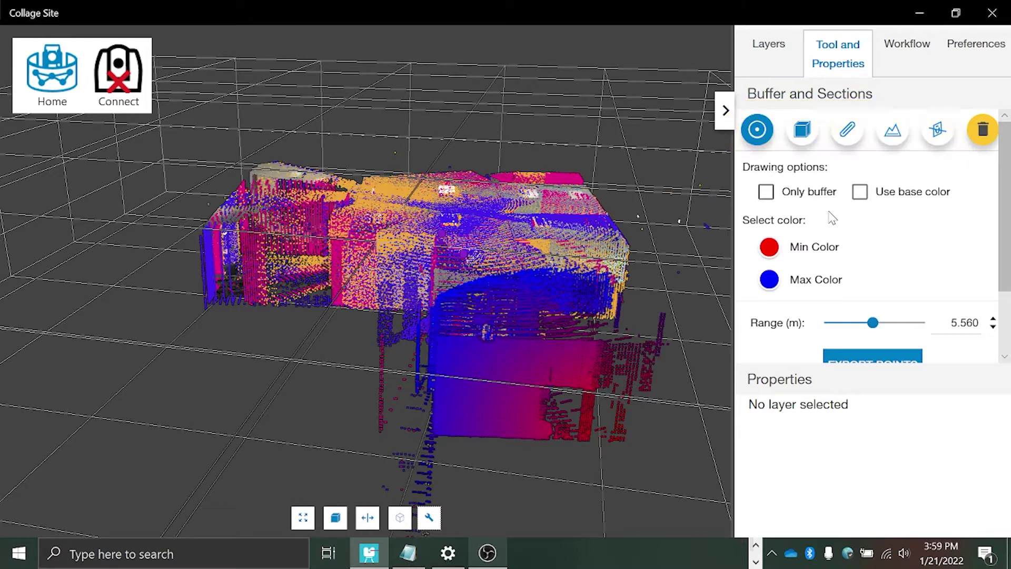
left_click(764, 135)
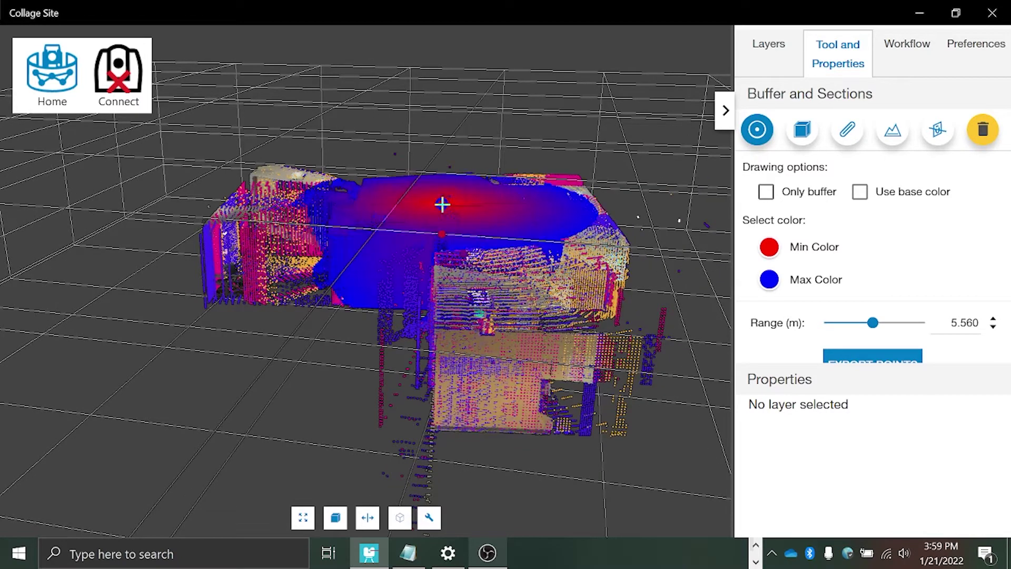
left_click(444, 208)
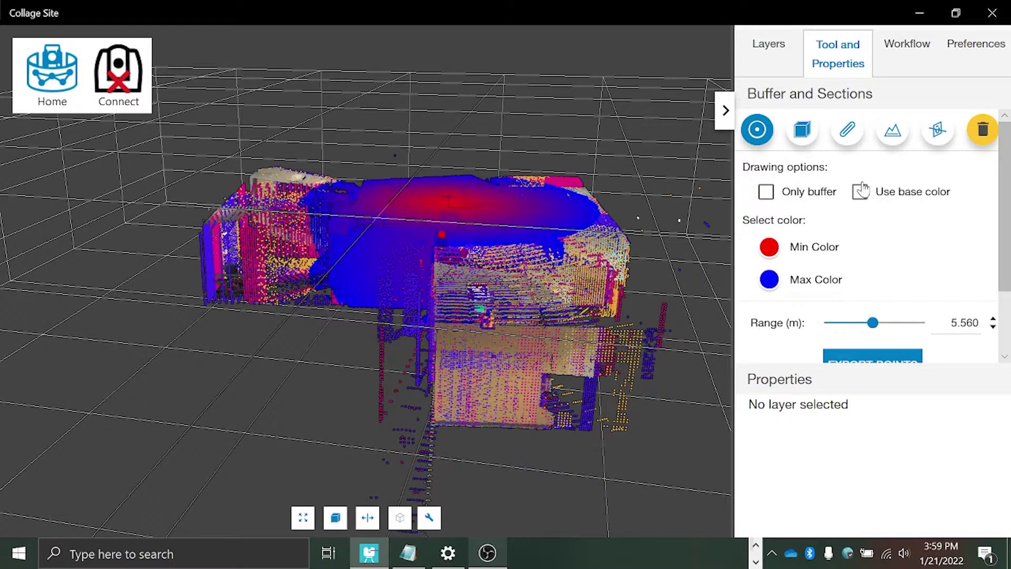
Display only the buffer's points and toggle the base color on and off to compare the coloring.
left_click(766, 191)
left_click_drag(627, 236, 578, 405)
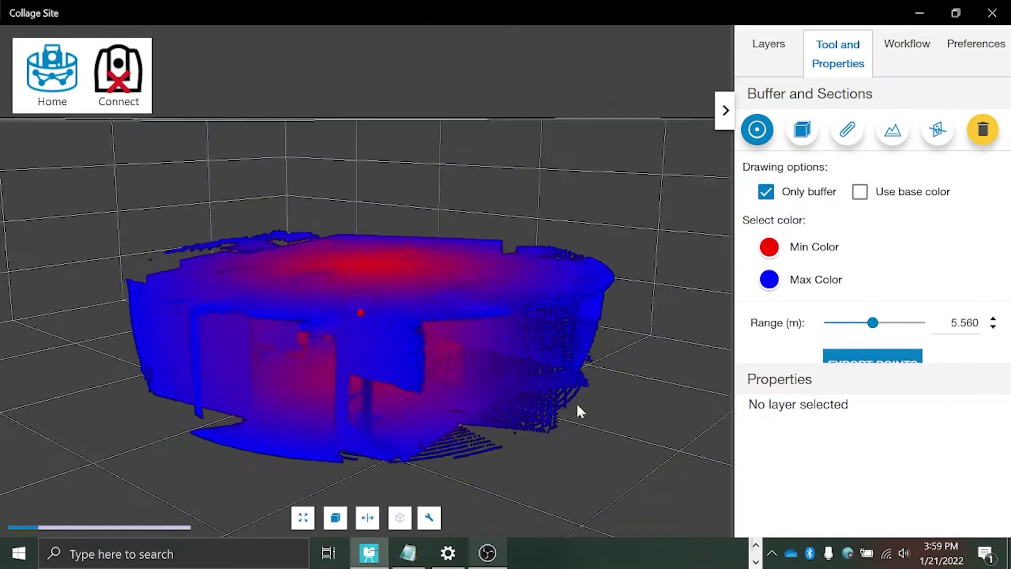
left_click(860, 192)
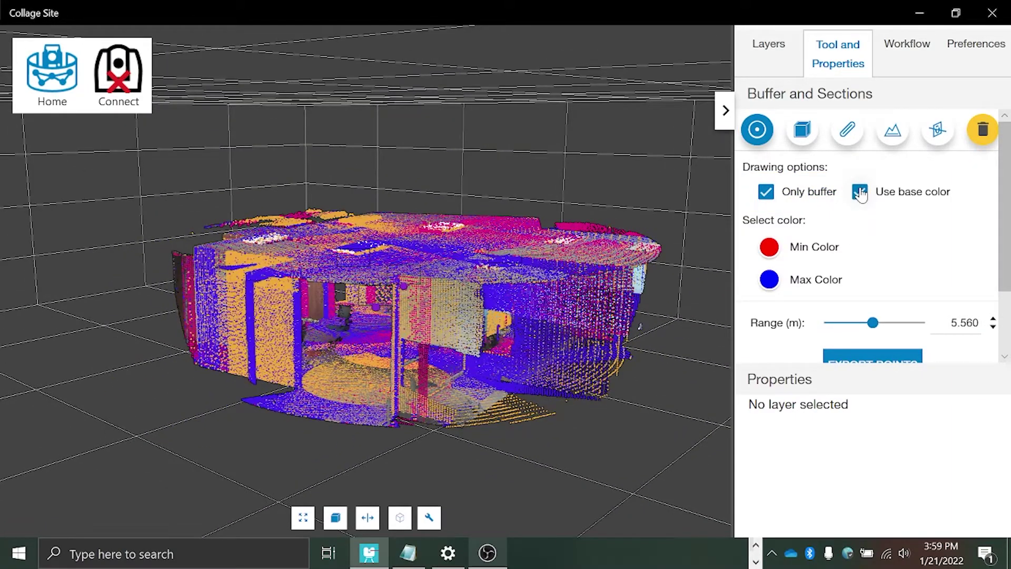
left_click(860, 192)
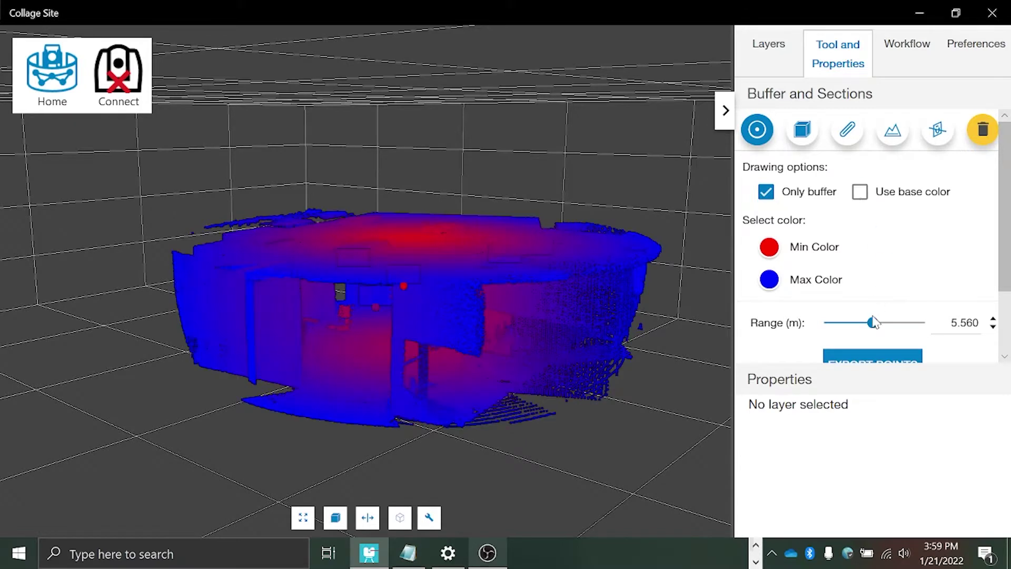
Set the buffer range to 6.116 m, inspect the enlarged buffer, and delete it.
mouse_move(874, 325)
left_mouse_down()
mouse_move(862, 326)
mouse_move(876, 327)
left_mouse_up()
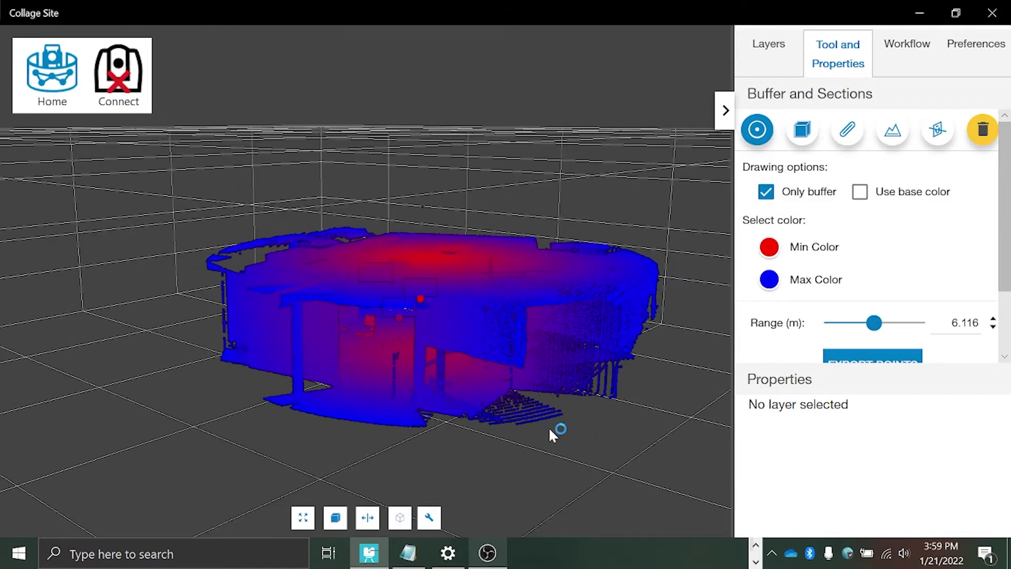
left_click_drag(553, 429, 556, 447)
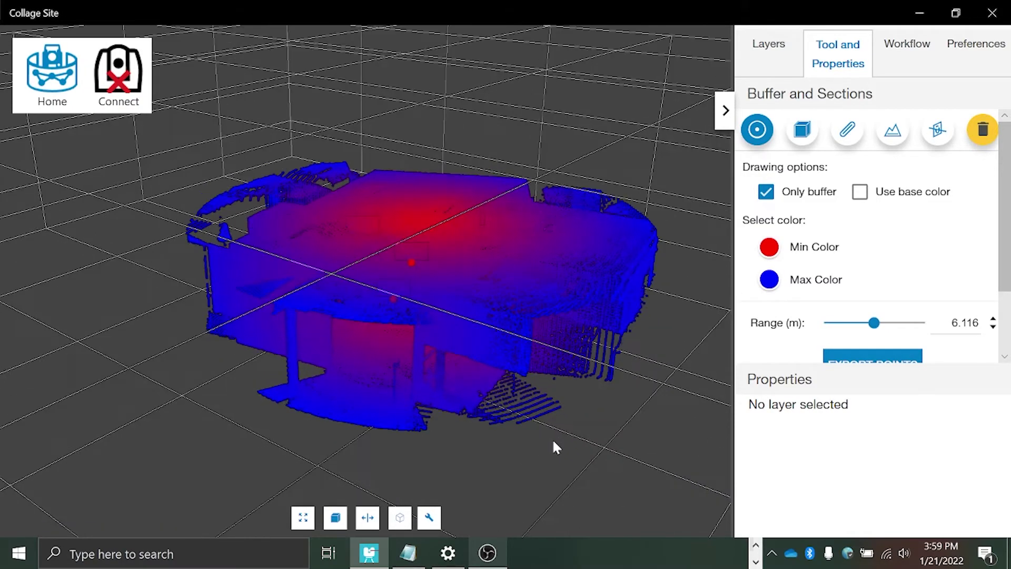
left_click(983, 130)
left_click_drag(590, 410, 572, 385)
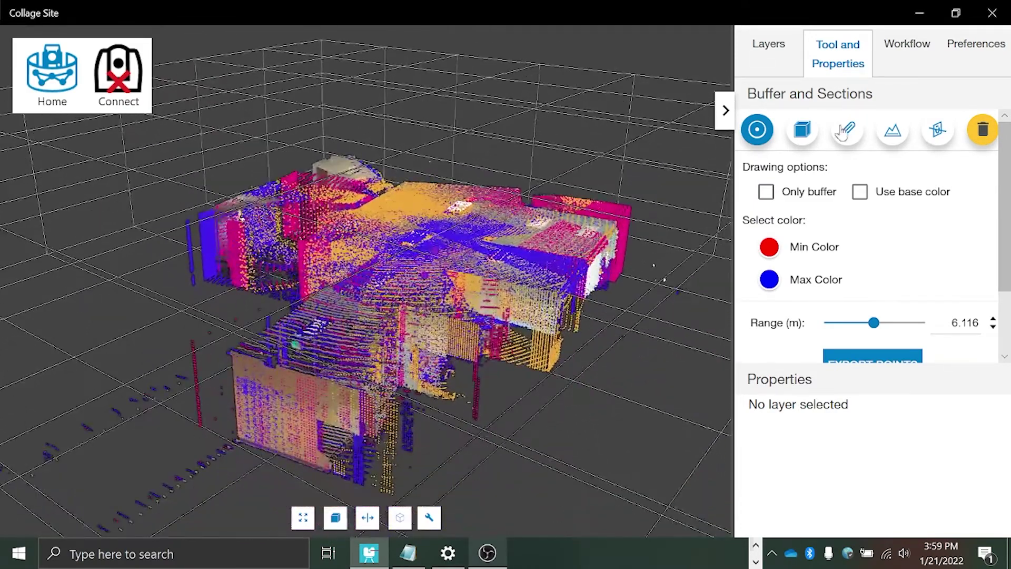
Create a box buffer over the point cloud and pull its faces inward to shrink it around the building.
left_click(803, 131)
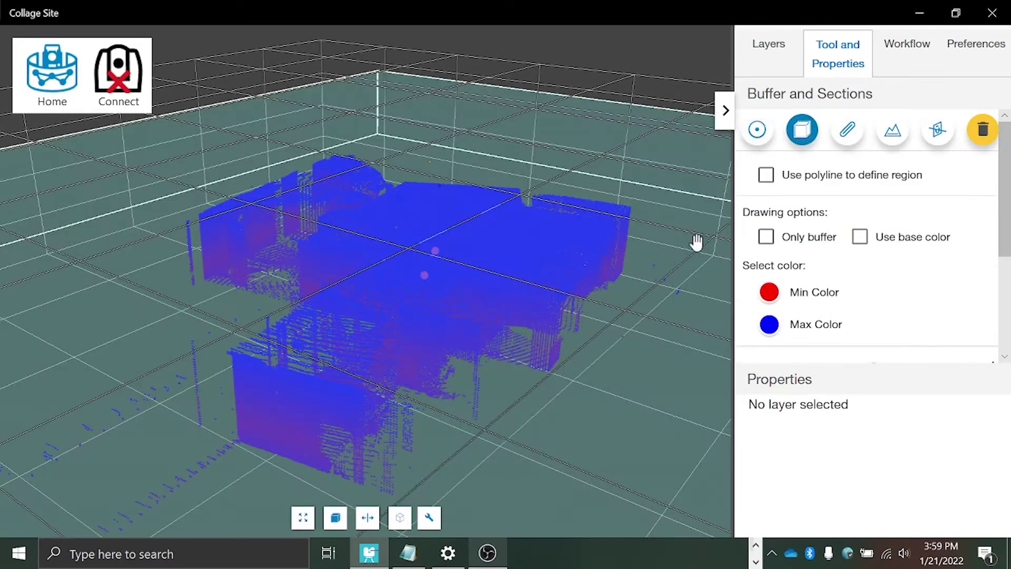
left_click_drag(697, 243, 670, 230)
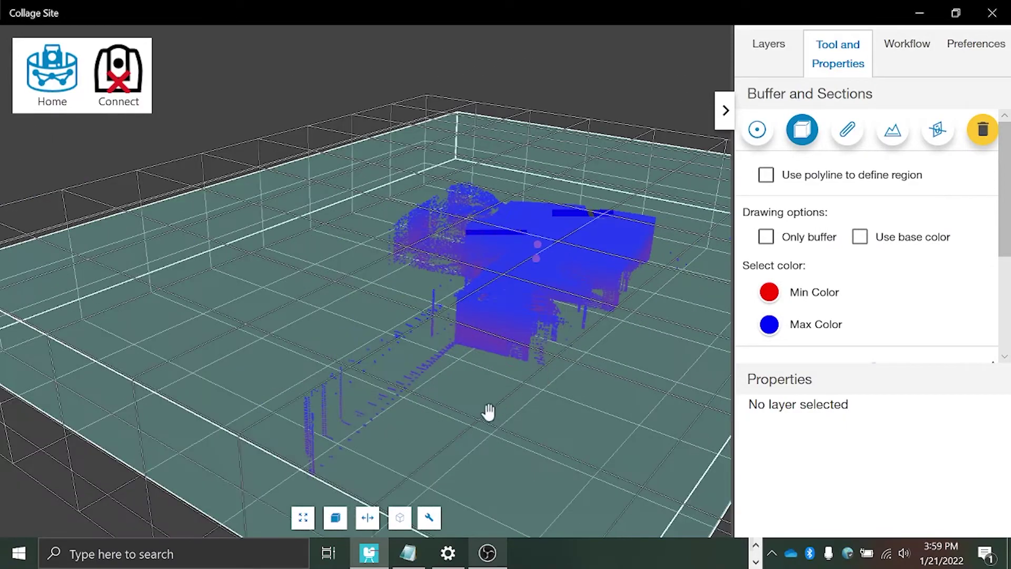
left_click_drag(216, 126, 248, 106)
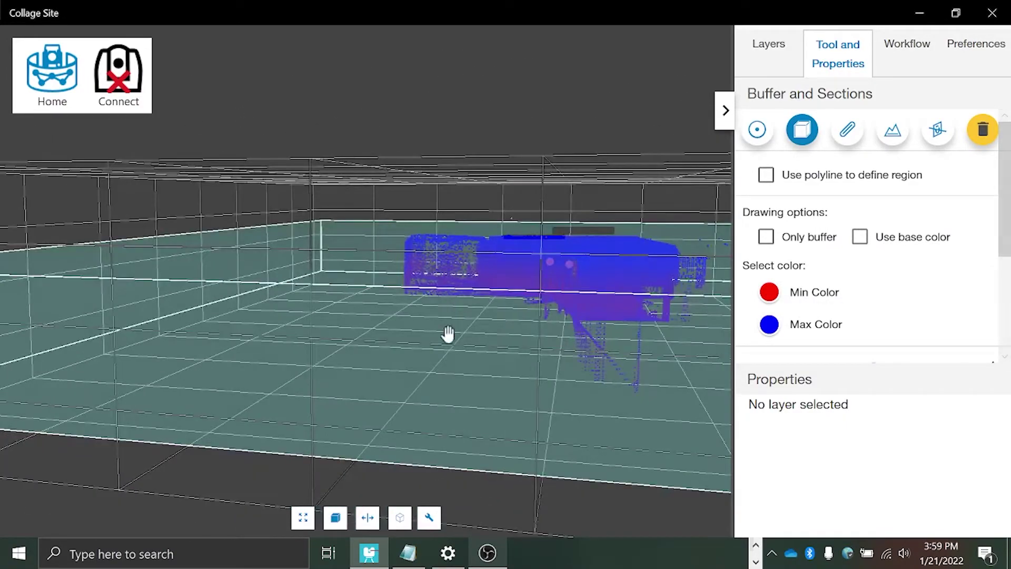
left_click_drag(282, 345, 477, 221)
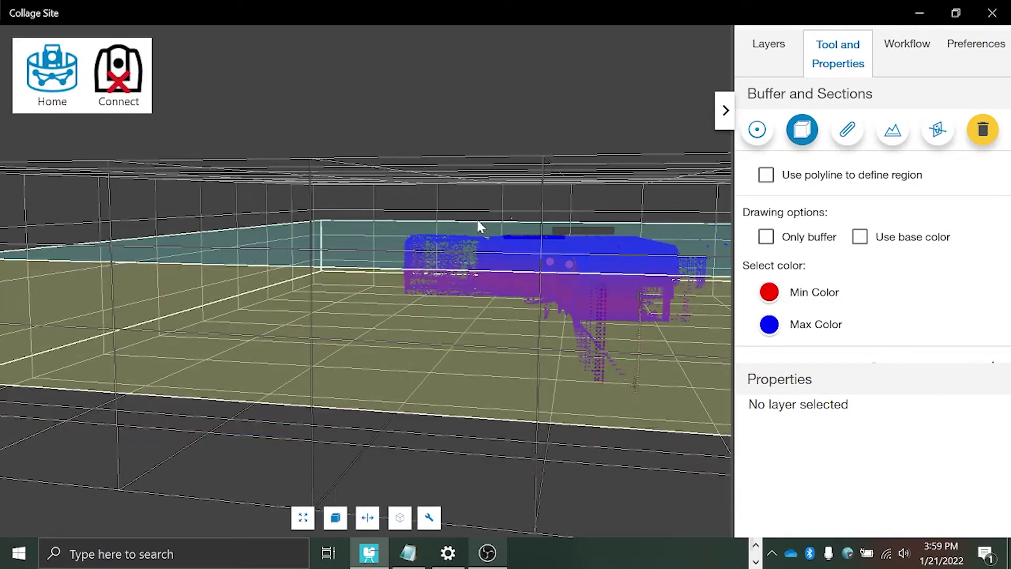
left_click_drag(504, 302, 296, 216)
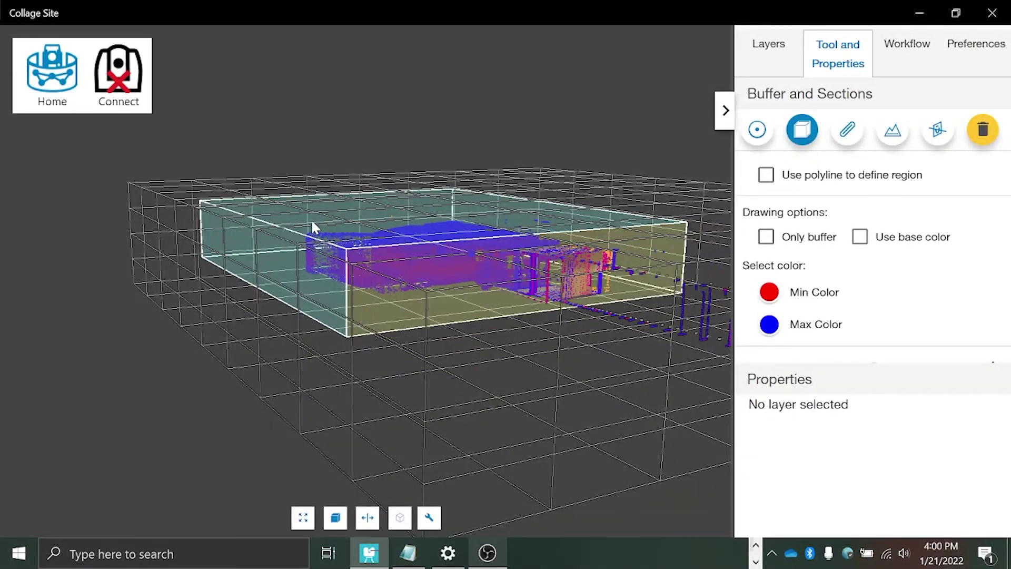
left_click_drag(469, 330, 517, 318)
Display only the box buffer's points and adjust the box to expose the building's interior.
left_click(767, 238)
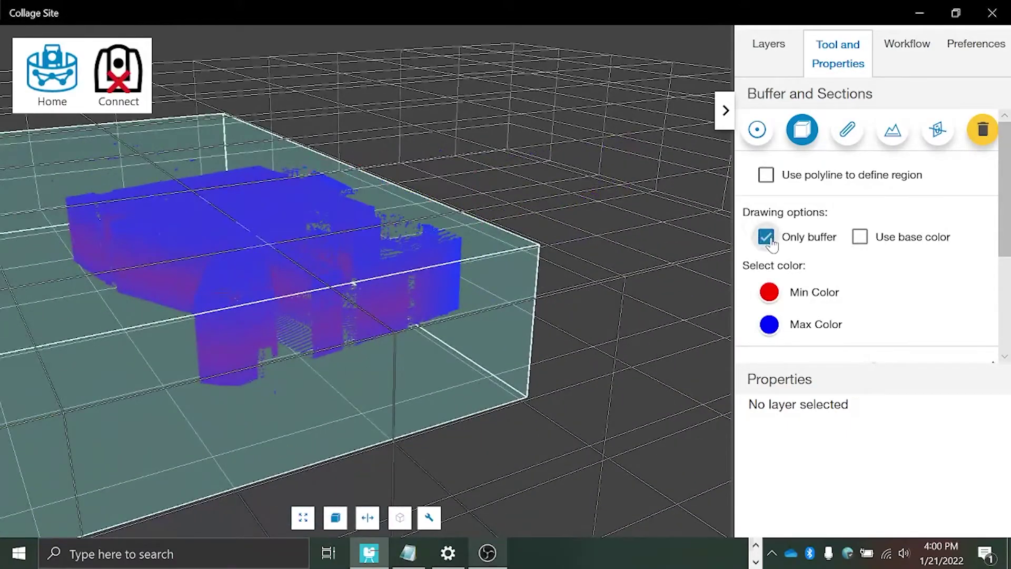
left_click_drag(99, 288, 110, 351)
left_click_drag(614, 285, 557, 241)
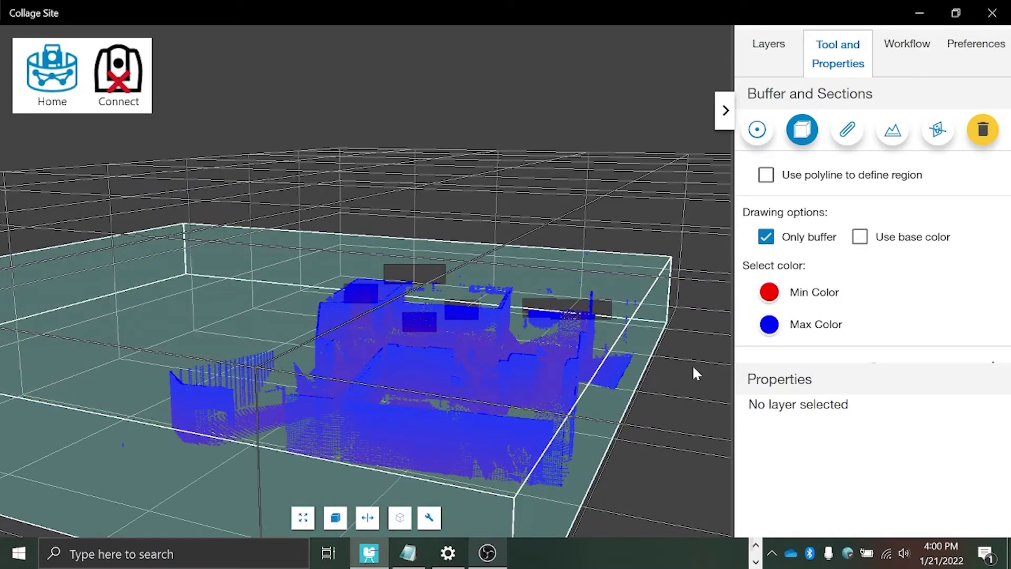
left_click_drag(684, 421, 600, 399)
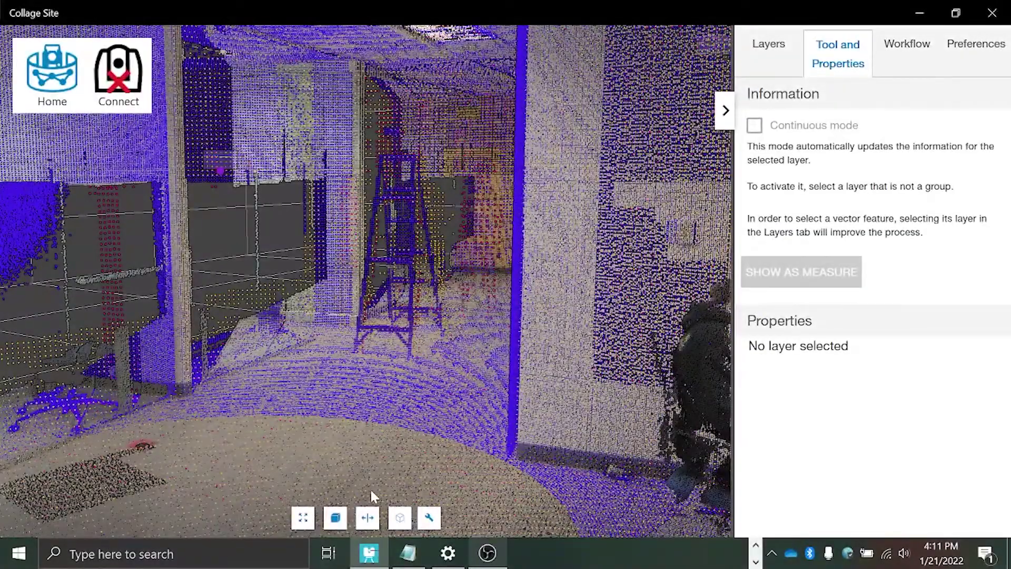
Create a point annotation layer named "Ladder" in the Annotation category.
left_click(429, 518)
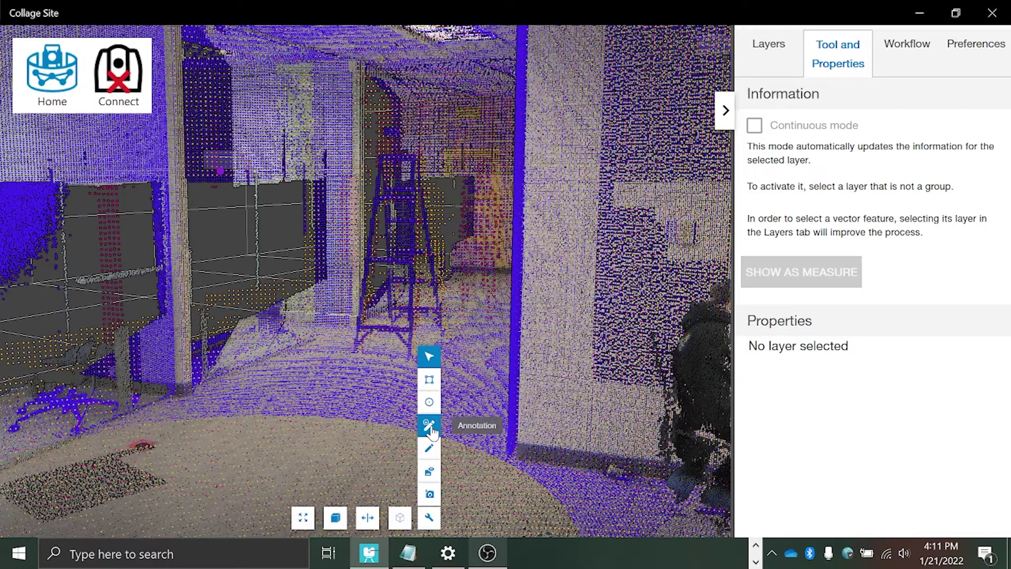
left_click(430, 427)
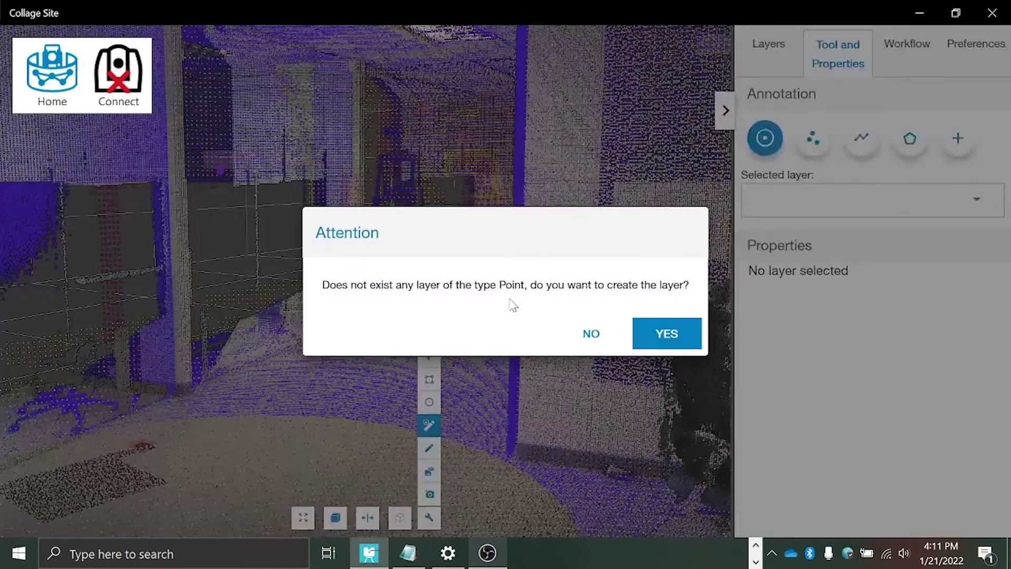
left_click(688, 335)
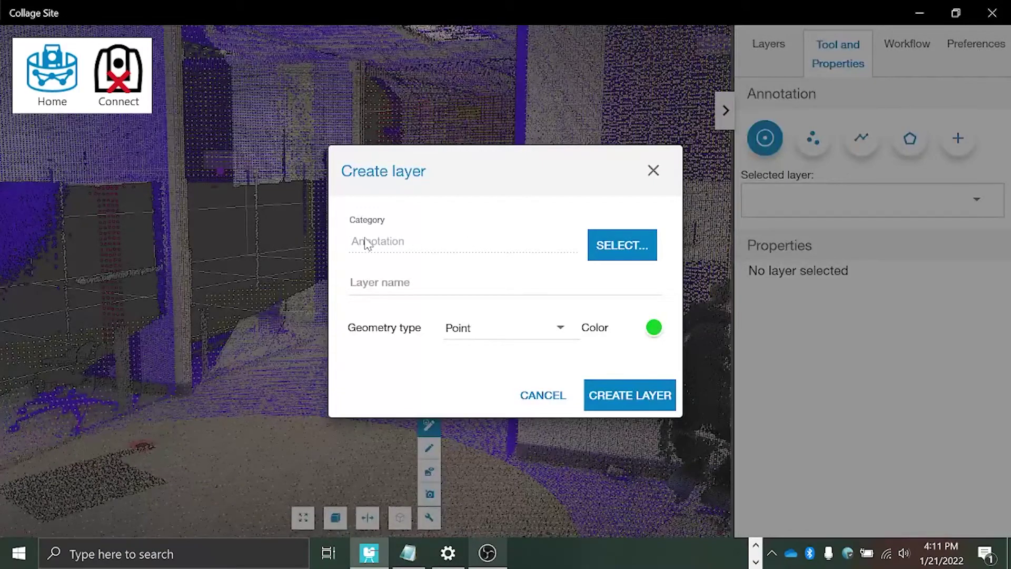
left_click(624, 246)
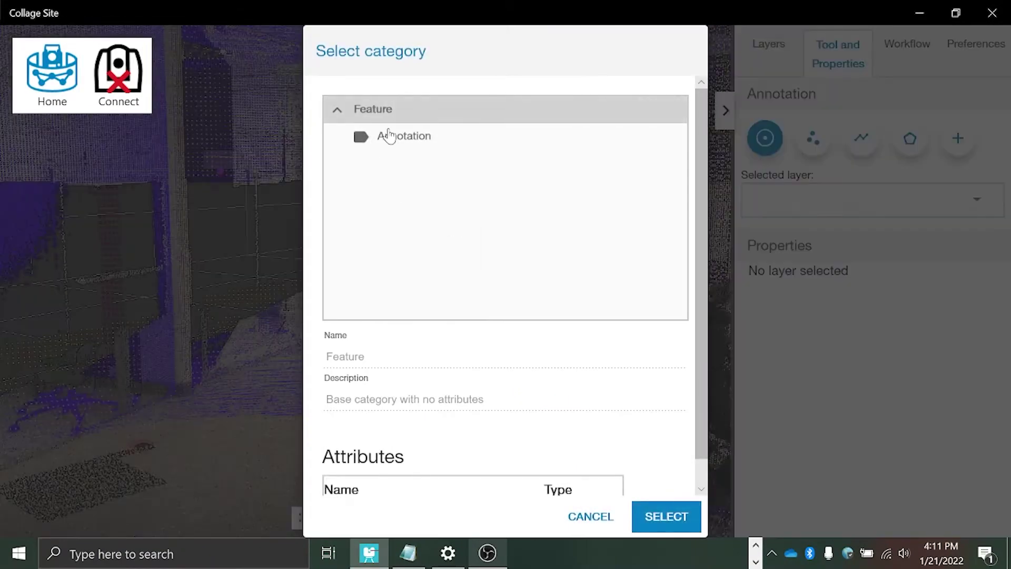
left_click(385, 137)
left_click(666, 516)
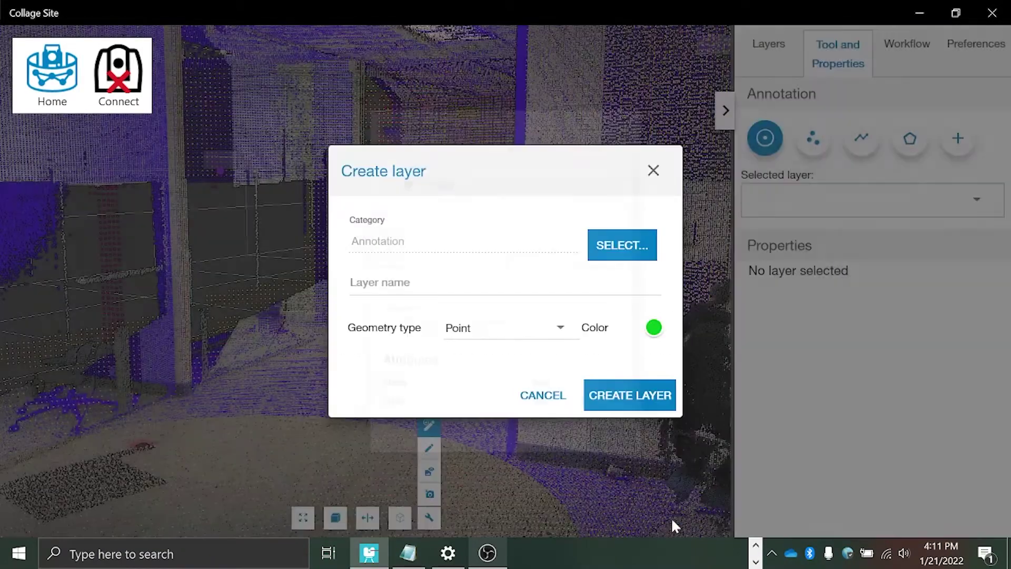
left_click(431, 285)
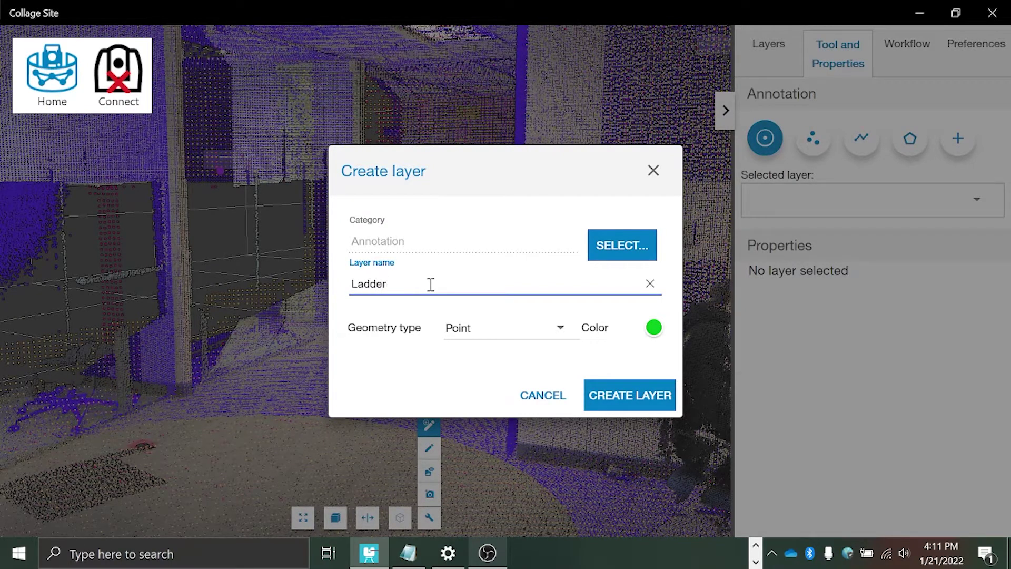
key("Tab")
left_click(639, 397)
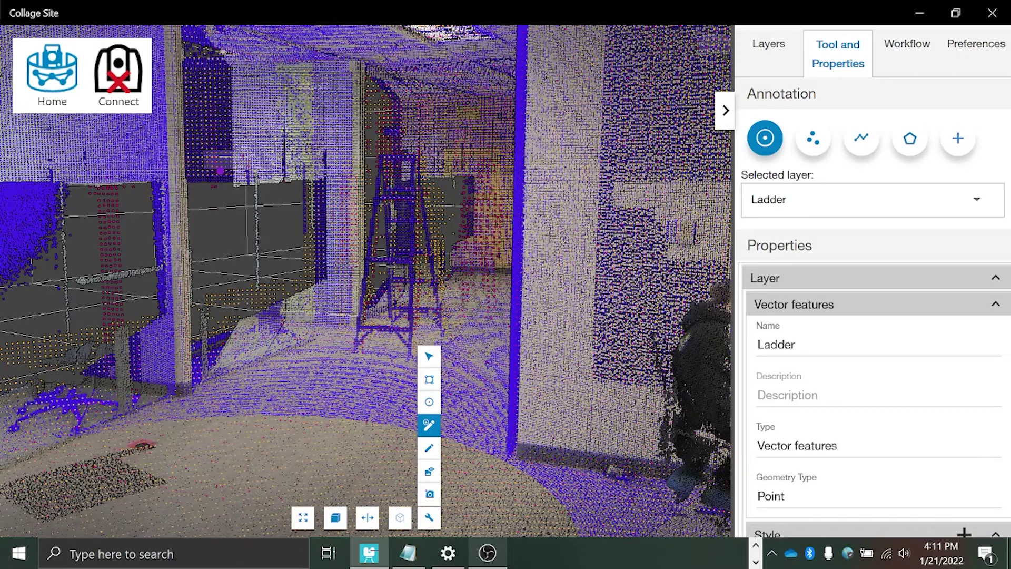
Place a point annotation on the ladder, named "Ladder" with the description "There is a ladder here".
left_click(411, 258)
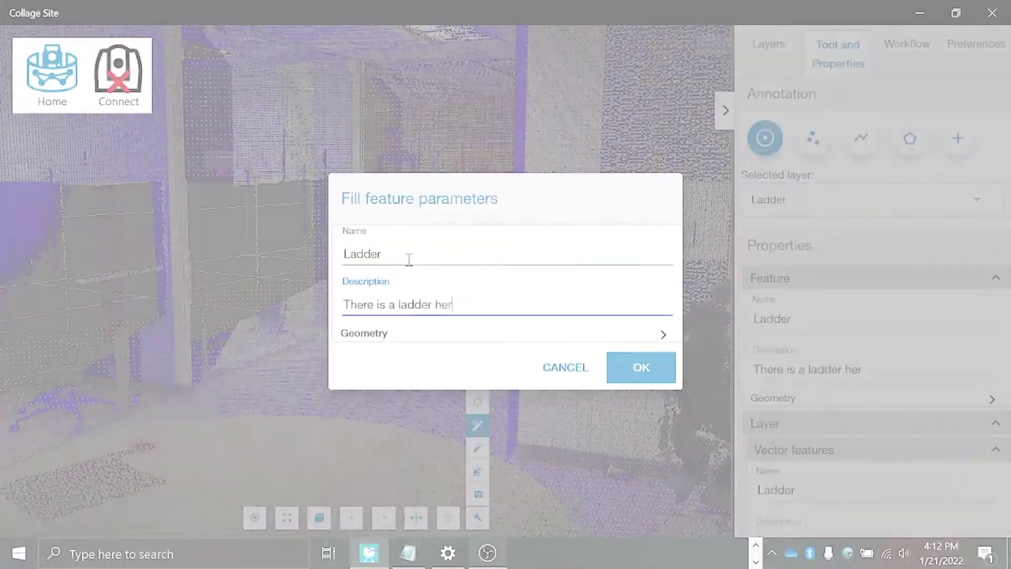
type("ere is a ladder here")
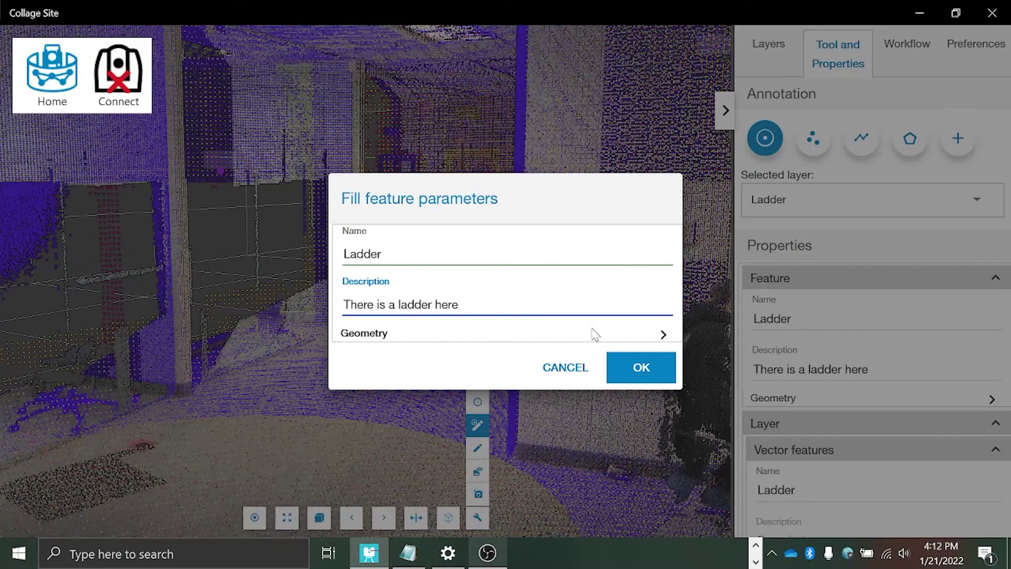
left_click(641, 367)
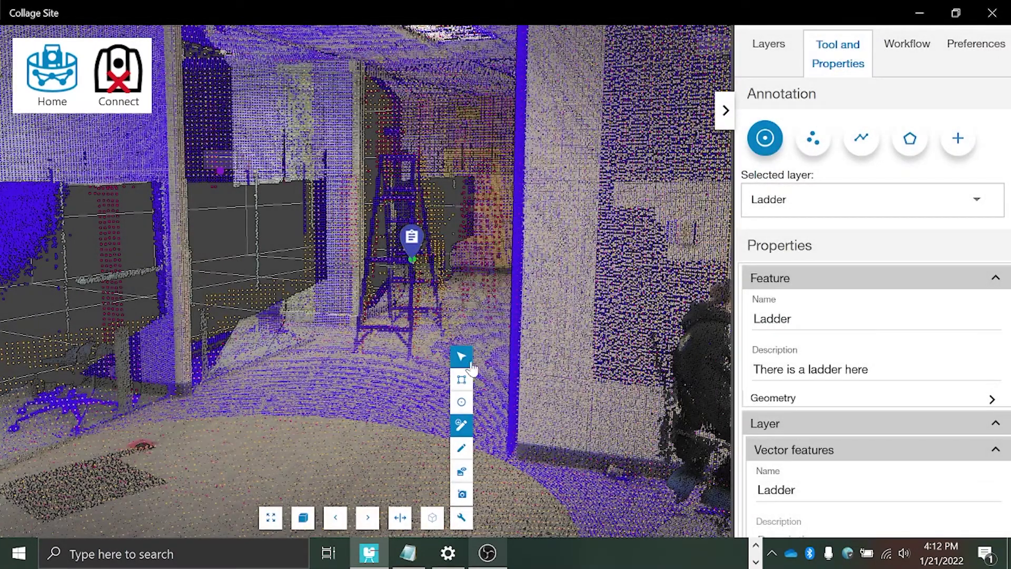
Switch to the Information tool and select the annotation placed on the ladder.
left_click(462, 356)
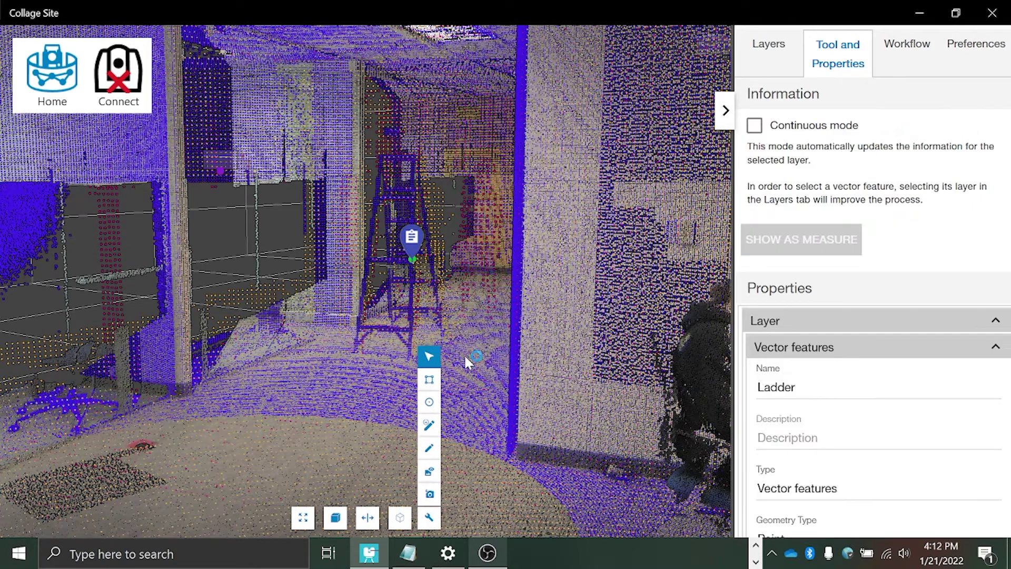
left_click(429, 517)
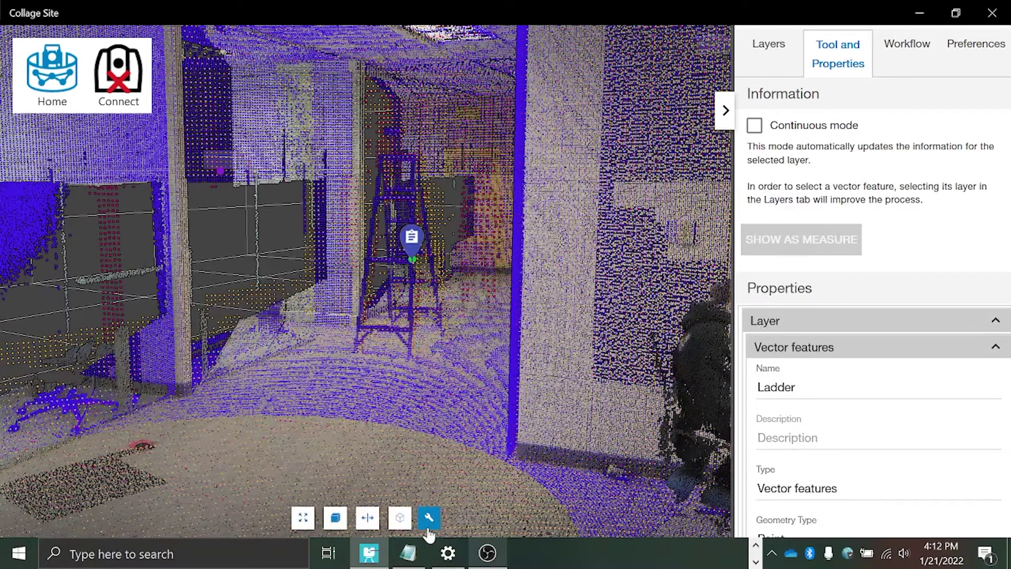
left_click(412, 258)
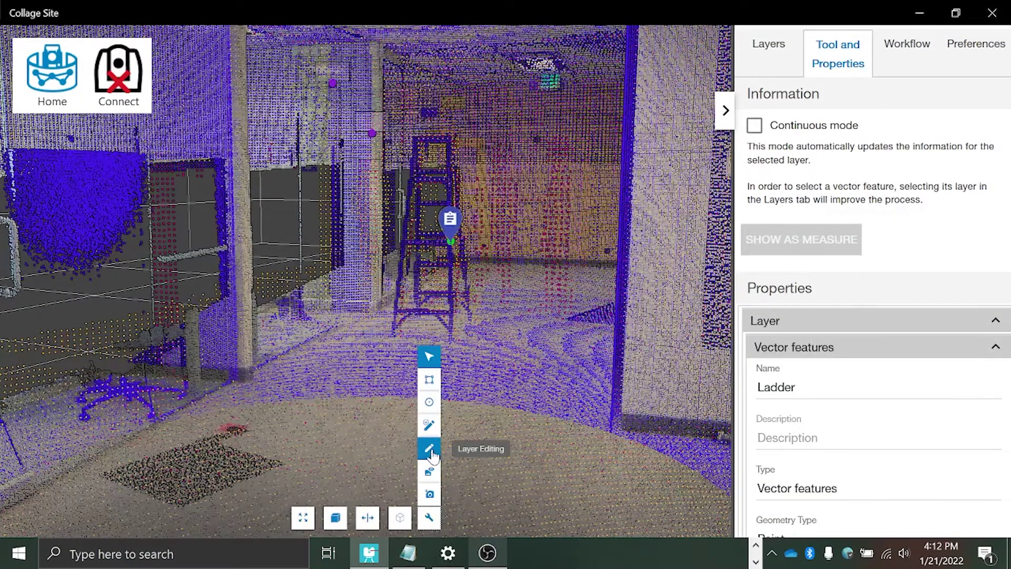
Examine the Ladder layer's properties and style with Layer Editing, and select S001's SCN0001 scan to review its layer properties.
left_click(432, 453)
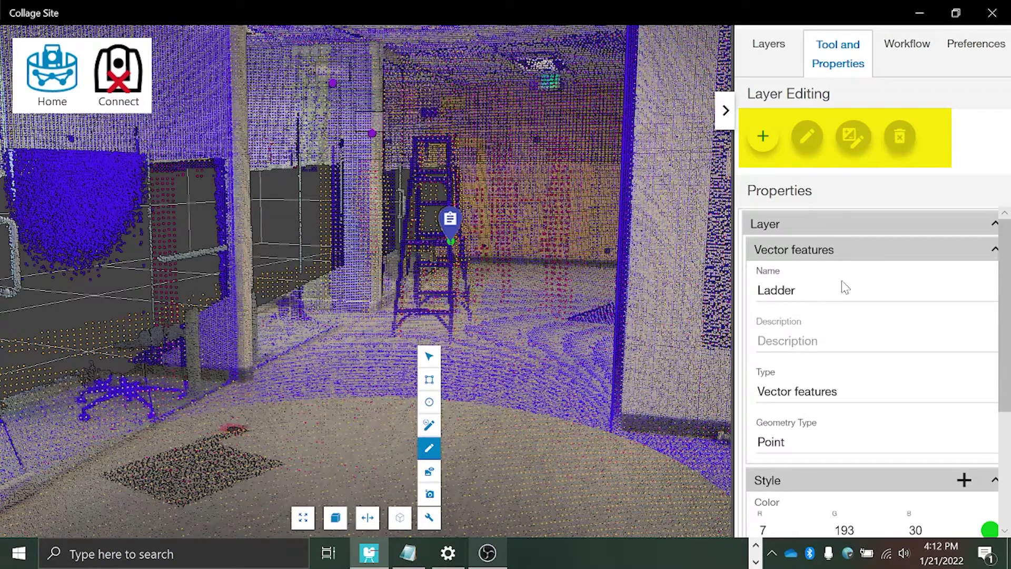
scroll(838, 318, "down", 5)
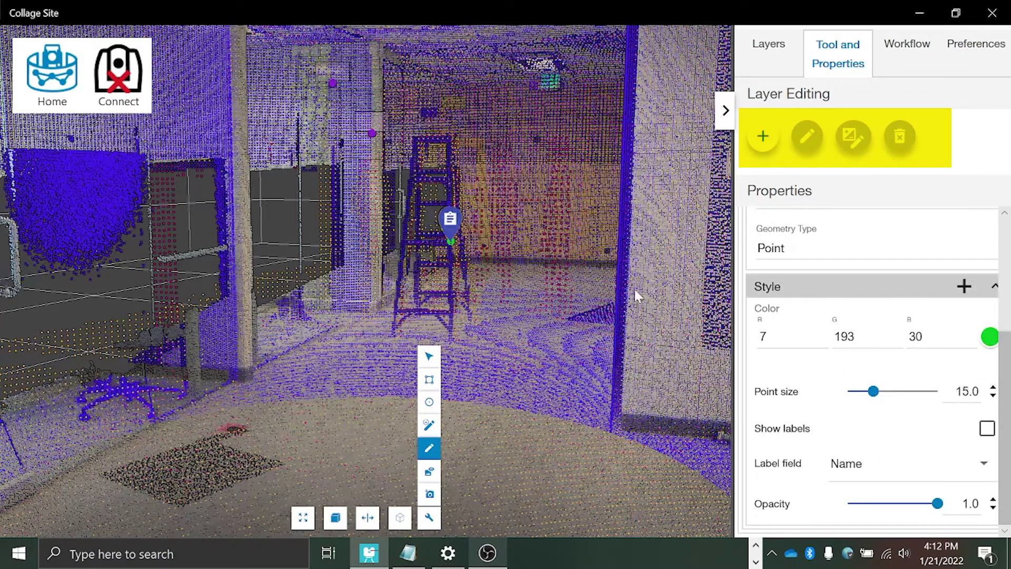
left_click(770, 46)
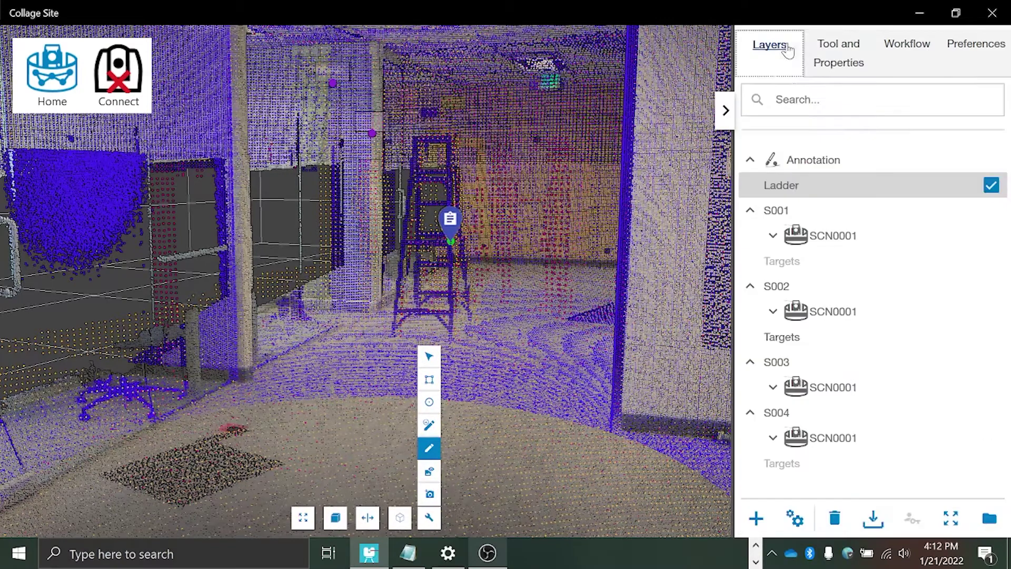
left_click(814, 240)
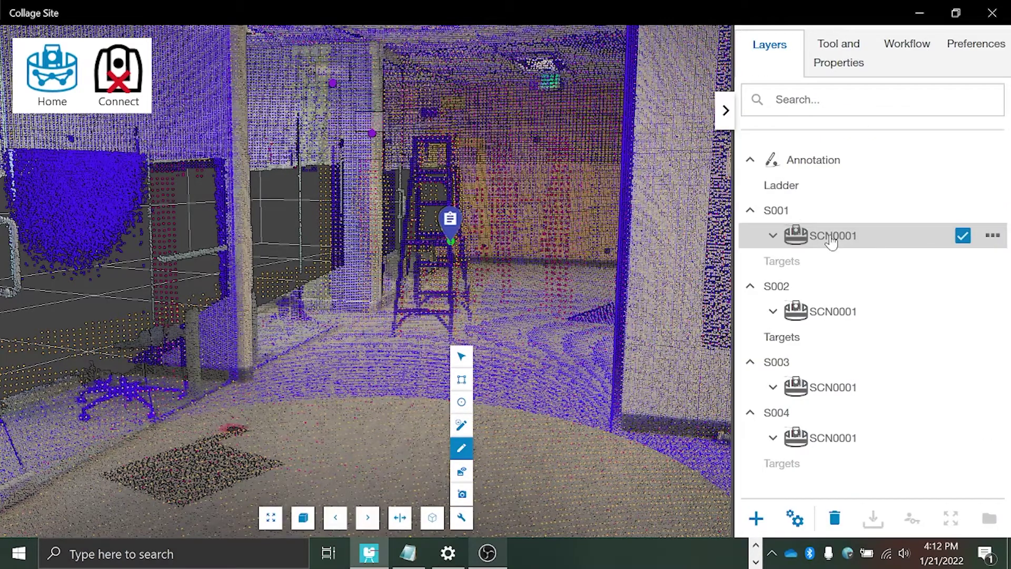
left_click(833, 65)
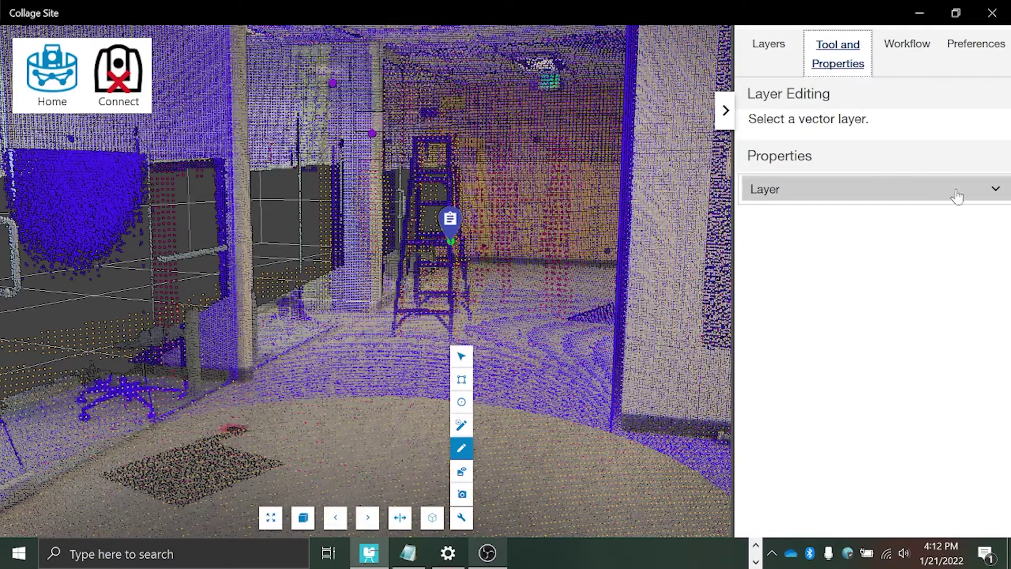
left_click(995, 190)
left_click(995, 243)
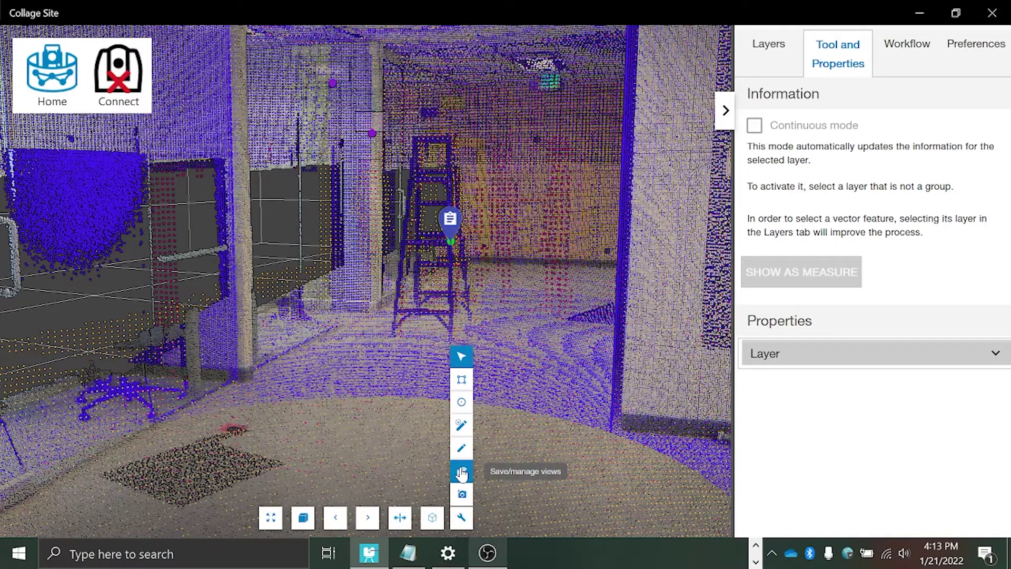
Save the current view of the ladder as "Ladder view".
left_click(462, 472)
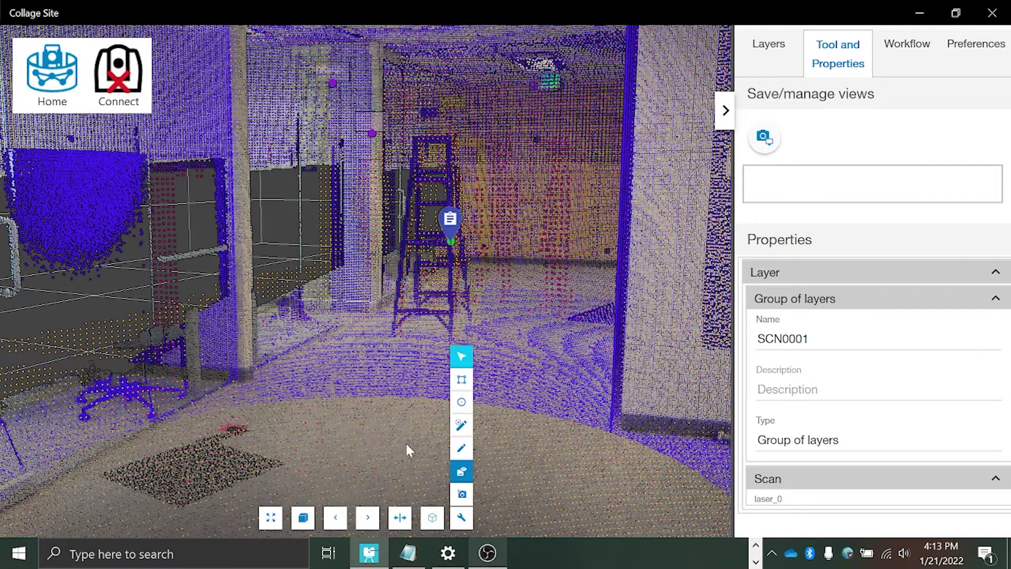
left_click(465, 526)
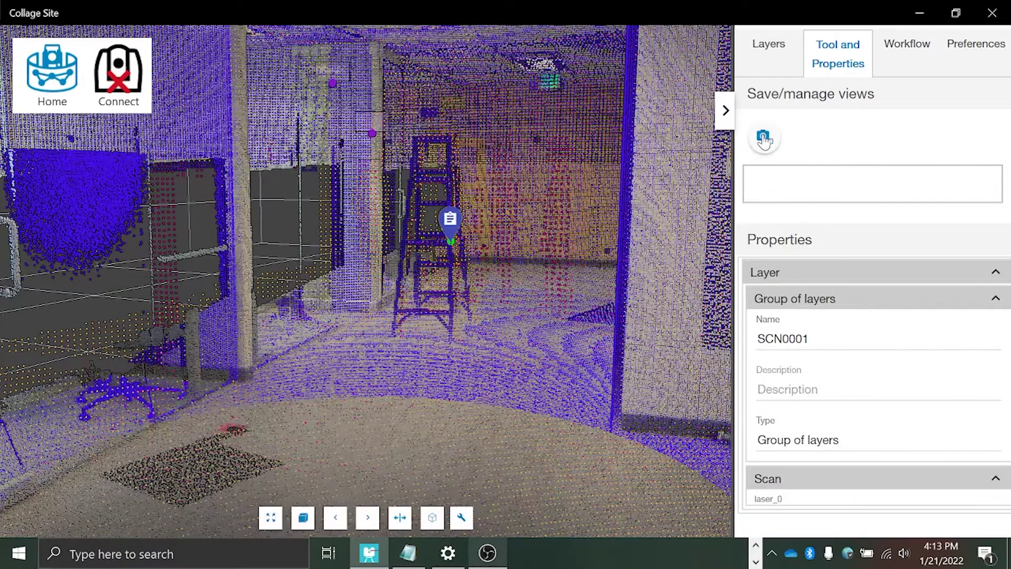
left_click(764, 139)
left_click_drag(399, 267, 319, 274)
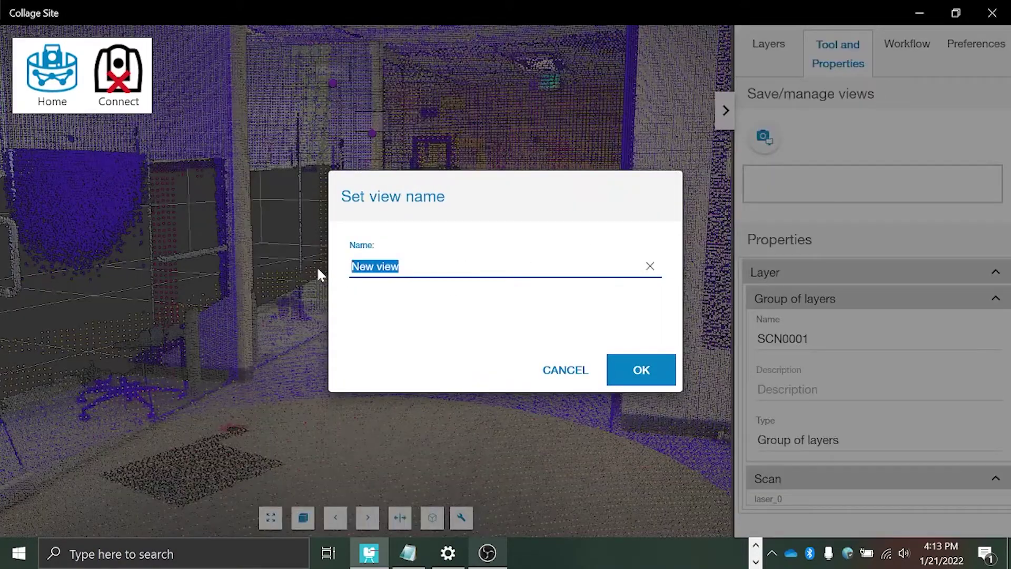
type("Ladder view")
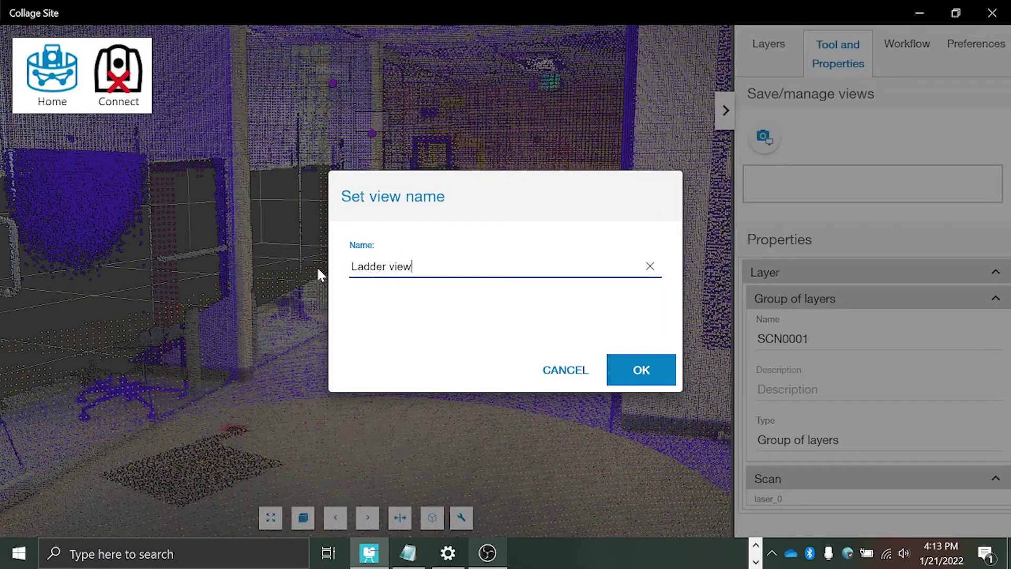
left_click(658, 372)
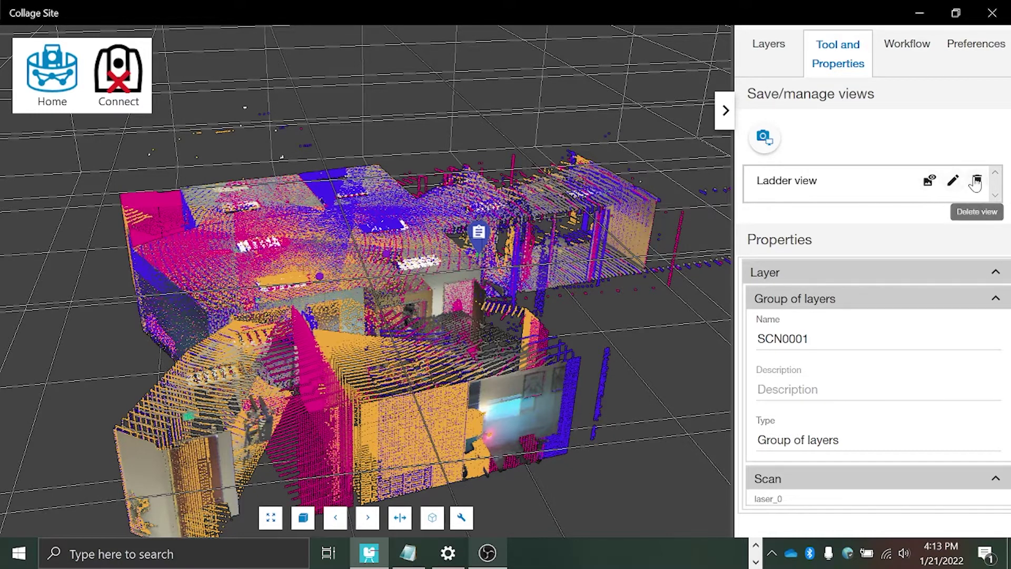
Restore the saved "Ladder view", accepting possible layer visibility and style changes, and bring up the Screenshot tool.
left_click(931, 180)
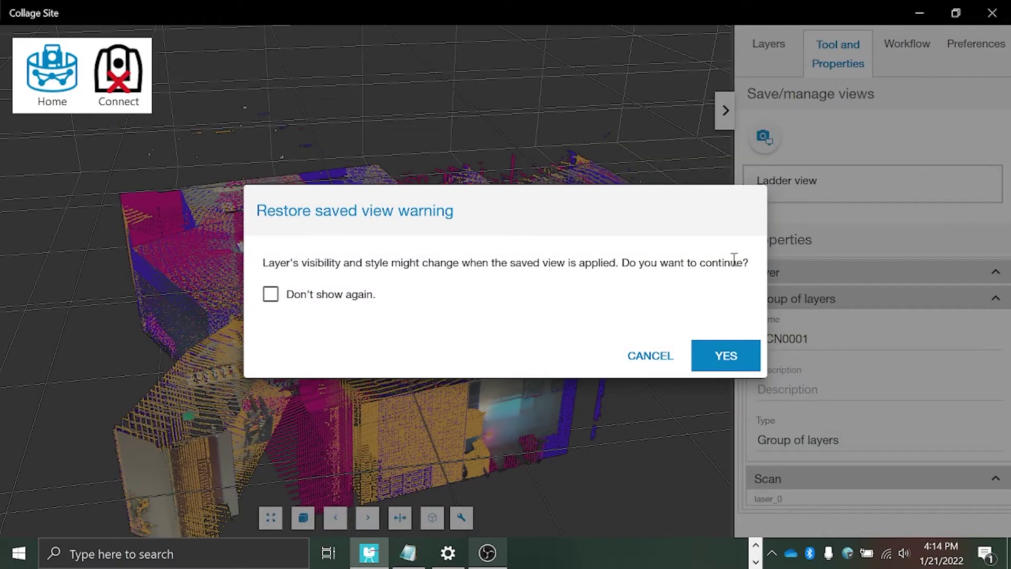
left_click(732, 361)
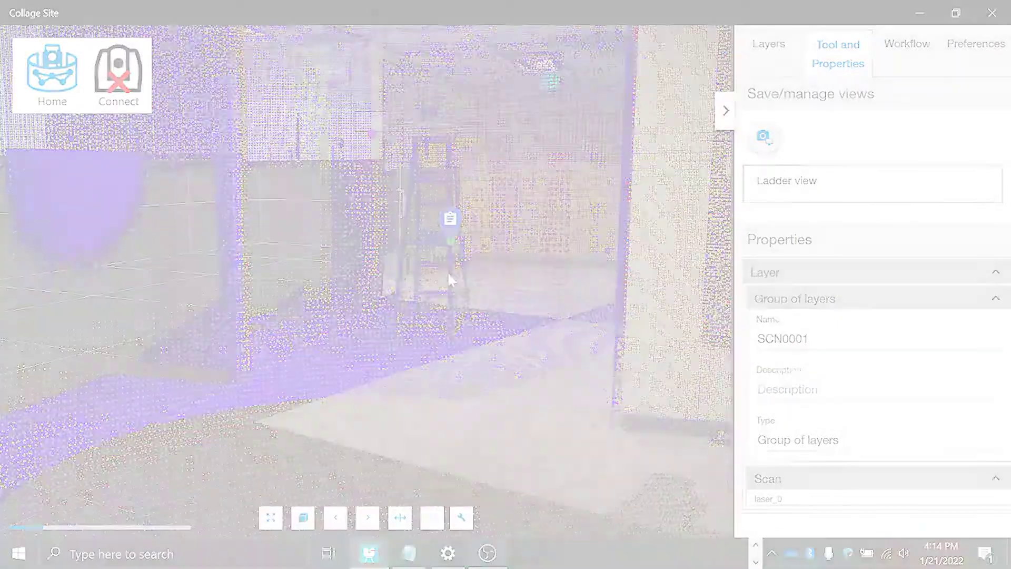
left_click(461, 517)
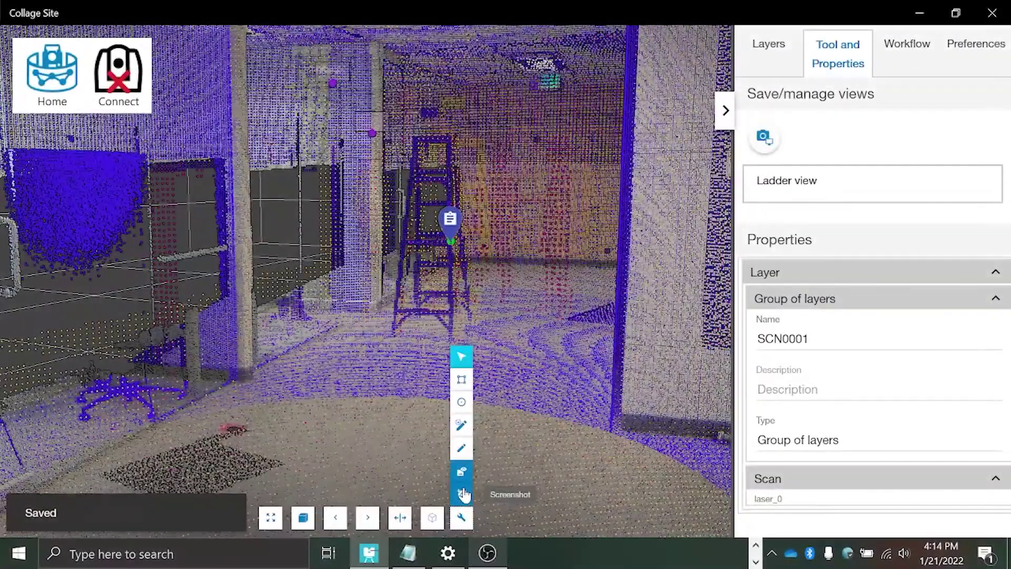
Capture a screenshot of the current ladder view, set it as the project thumbnail, and return to the projects list.
left_click(463, 494)
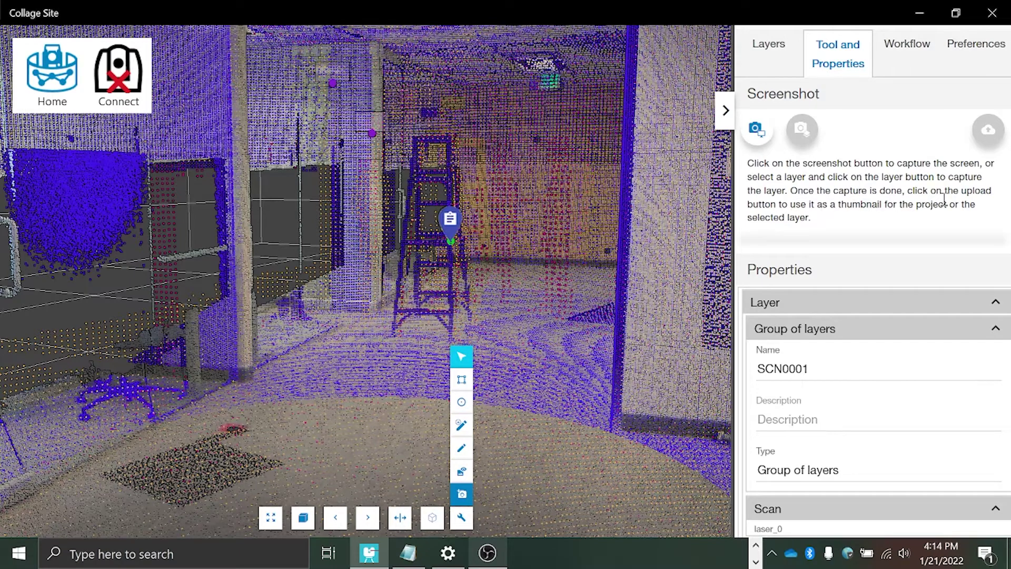
left_click(762, 130)
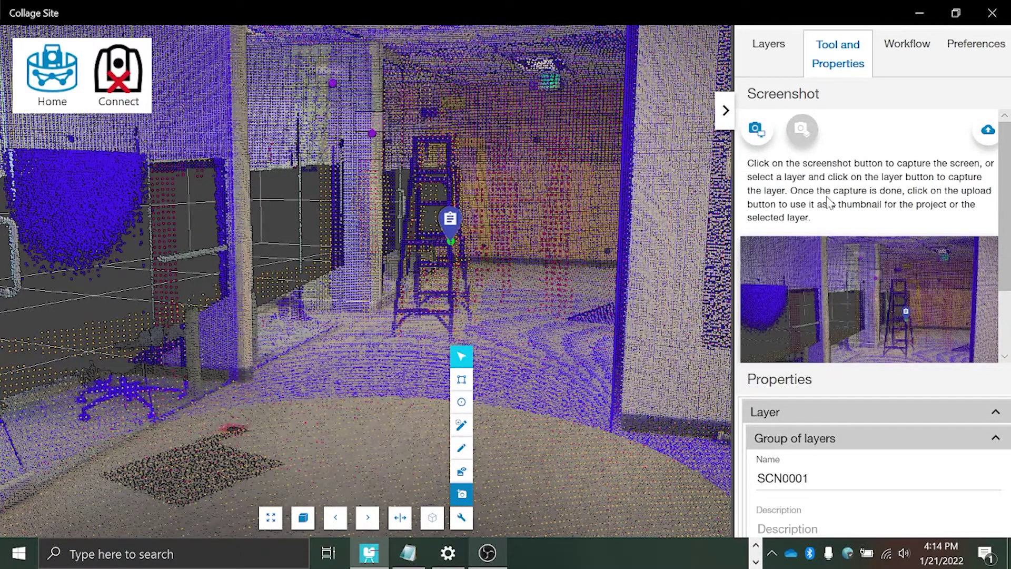
left_click(988, 132)
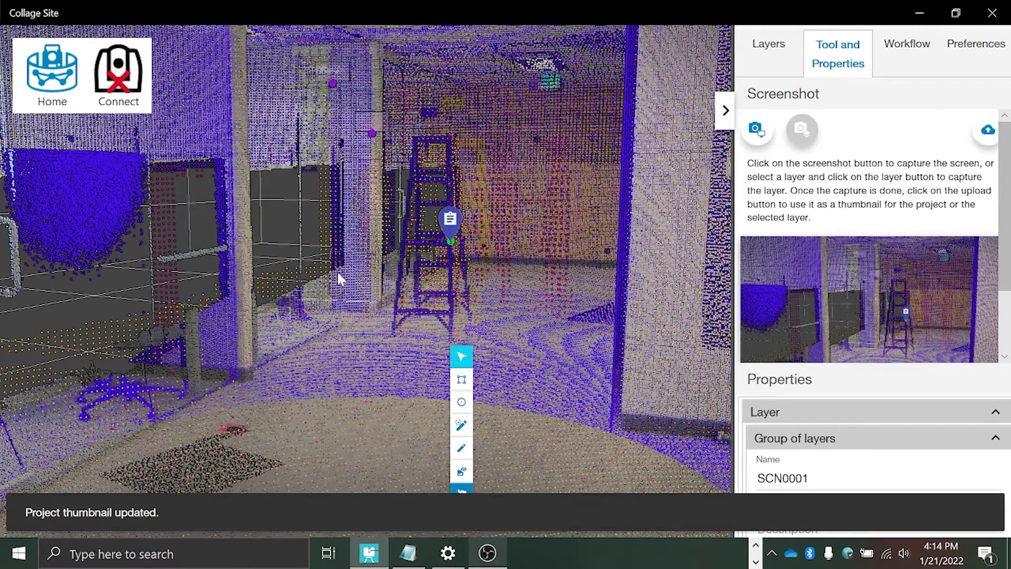
left_click(52, 92)
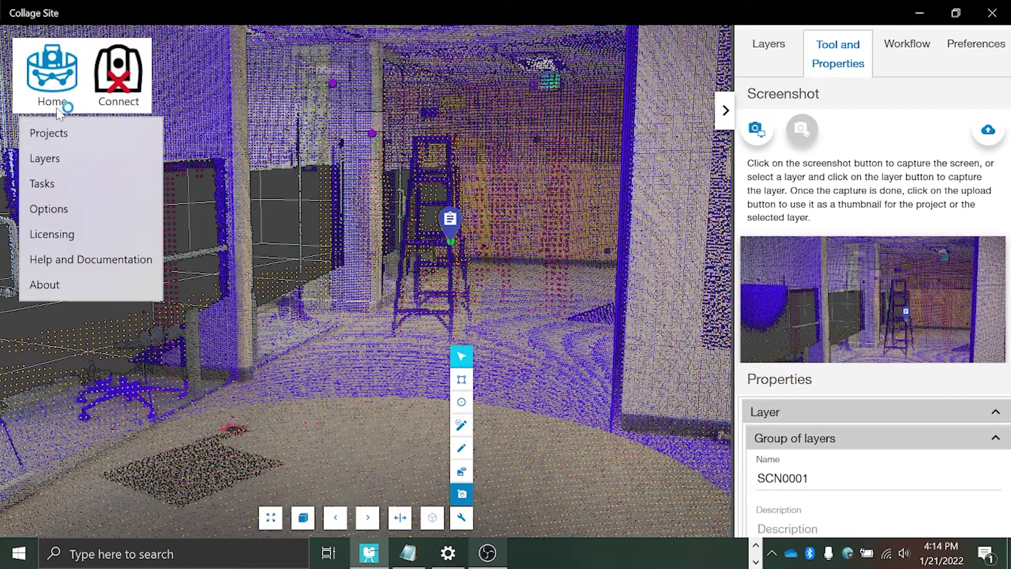
left_click(68, 141)
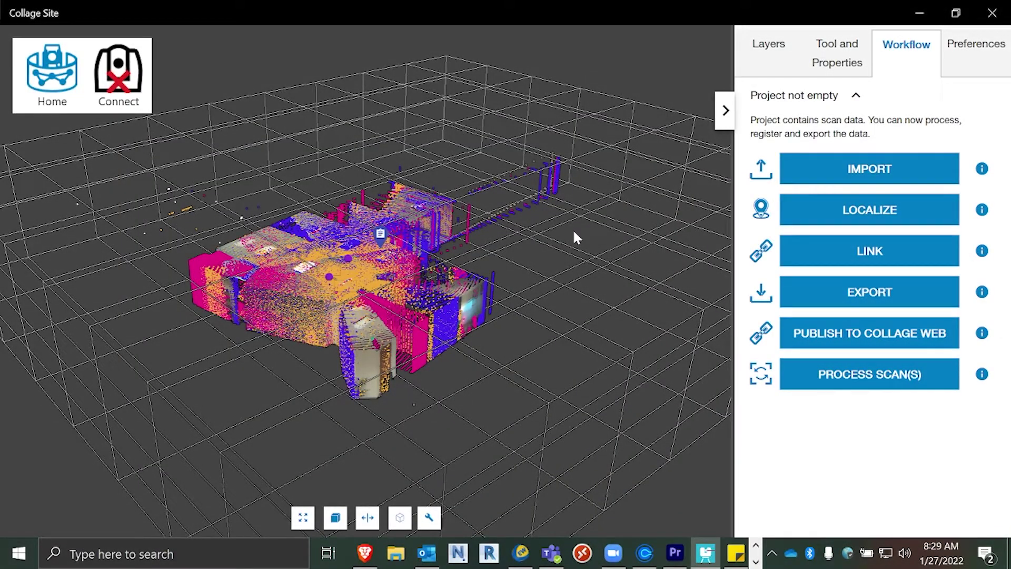
Export the project with the content of stations S001 to S004, saving it as TestingProject01 in the CS folder.
left_click(882, 296)
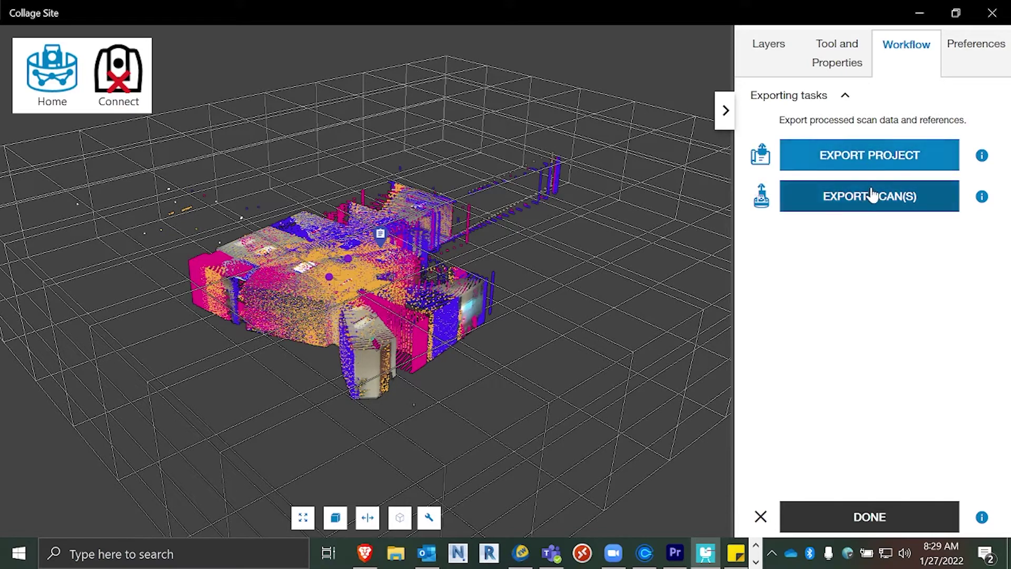
left_click(862, 151)
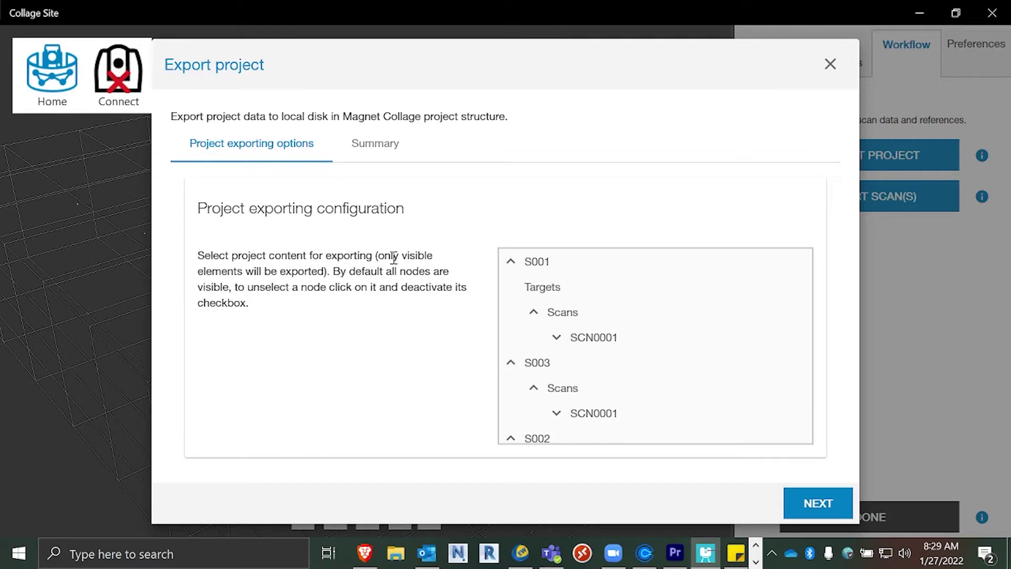
scroll(600, 332, "down", 5)
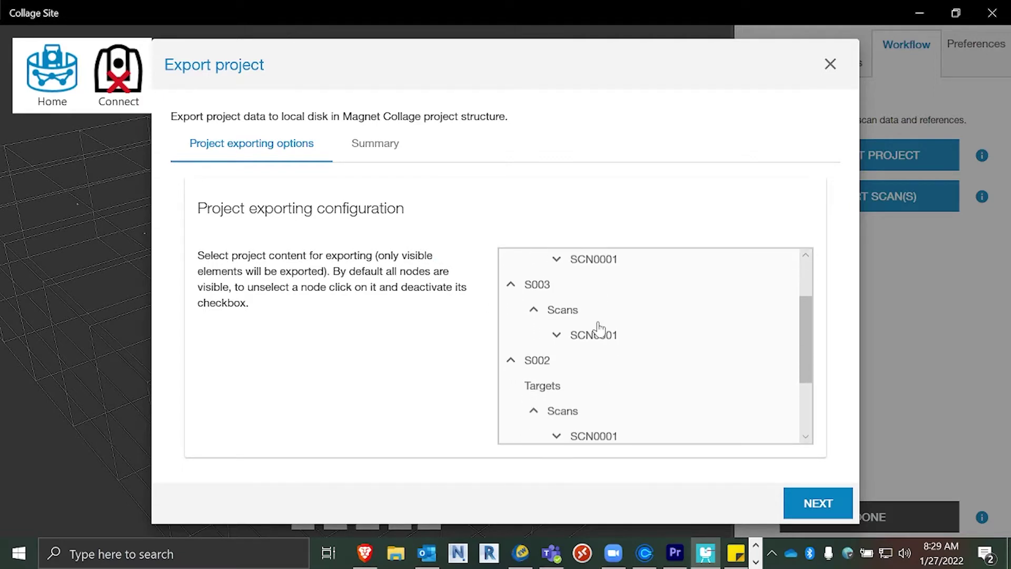
scroll(600, 333, "down", 2)
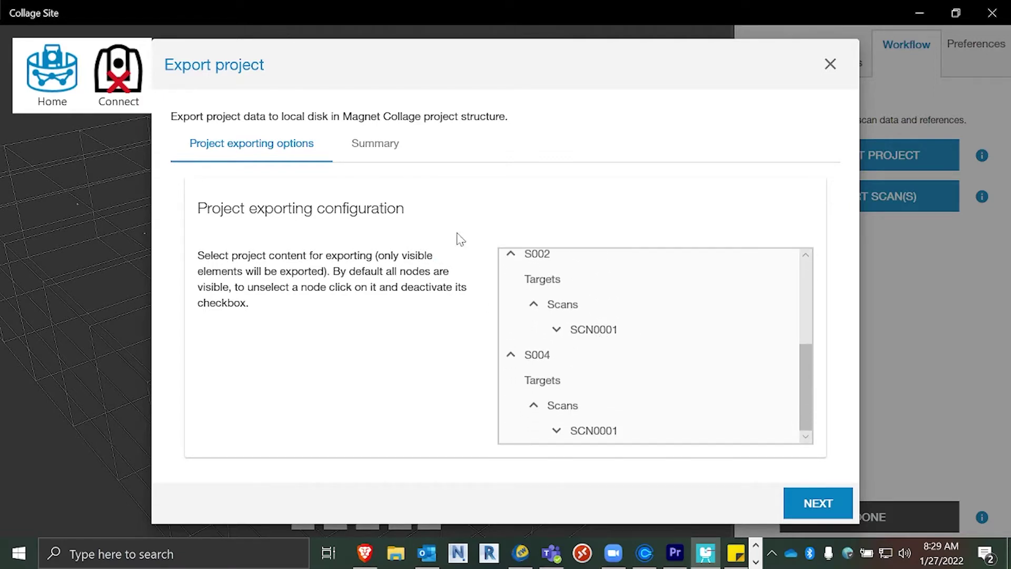
left_click(818, 504)
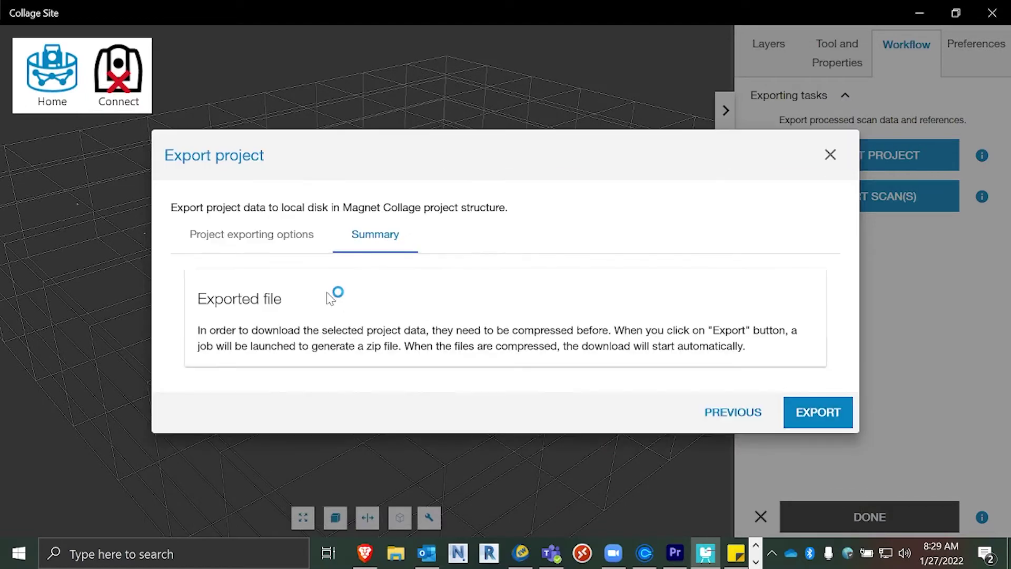
left_click(822, 413)
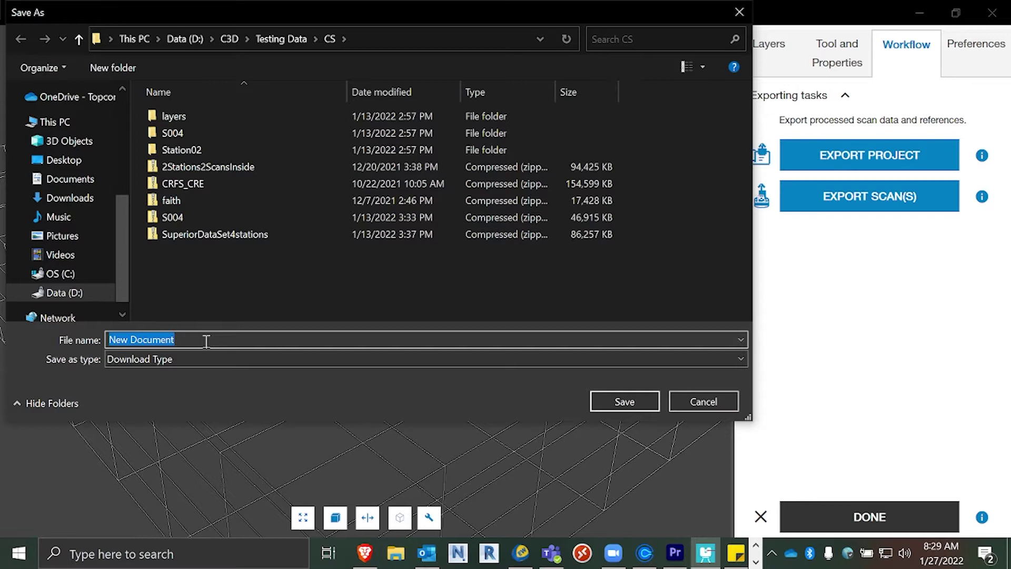
type("TestingProject01")
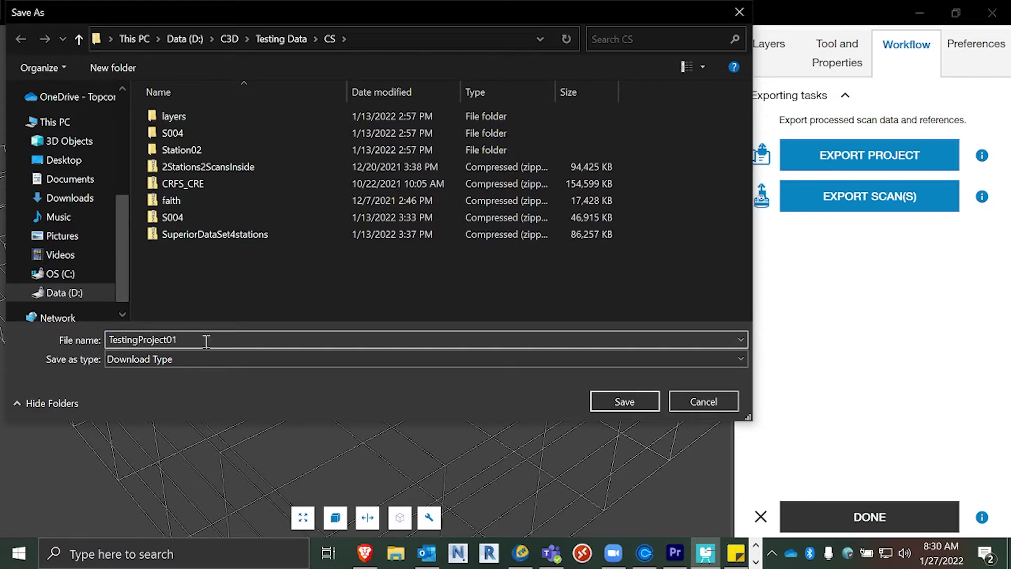
left_click(647, 394)
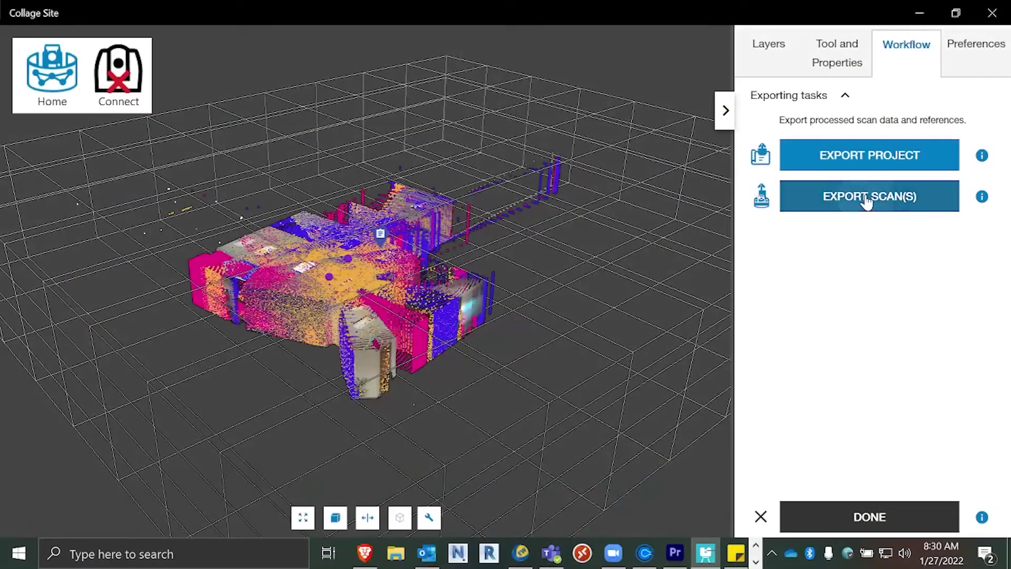
Start a scan export and try out the scan selection, ending with the SCN0001 scans of S001 to S004 all selected.
left_click(868, 197)
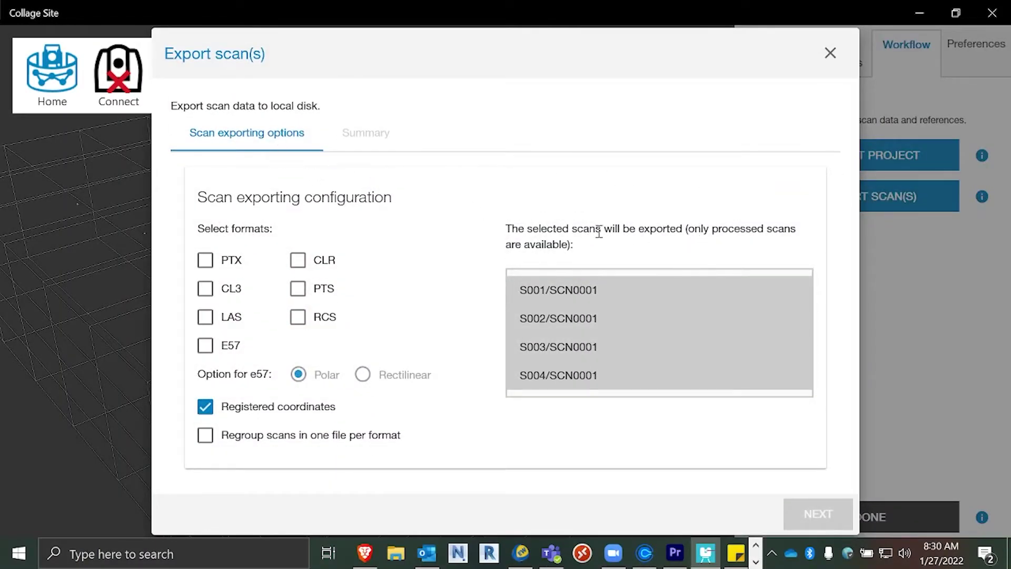
left_click(548, 293)
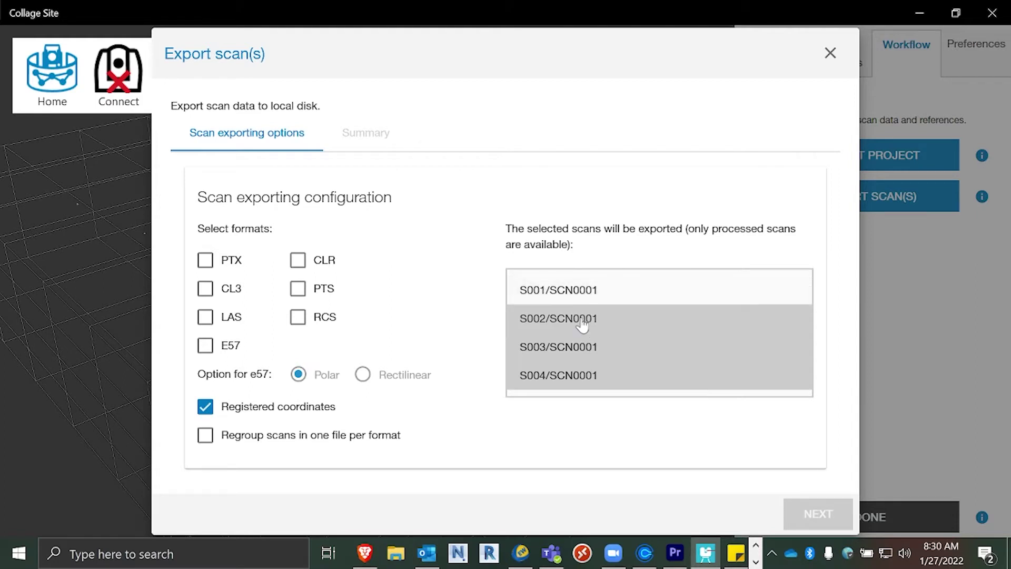
left_click(582, 321)
left_click(583, 347)
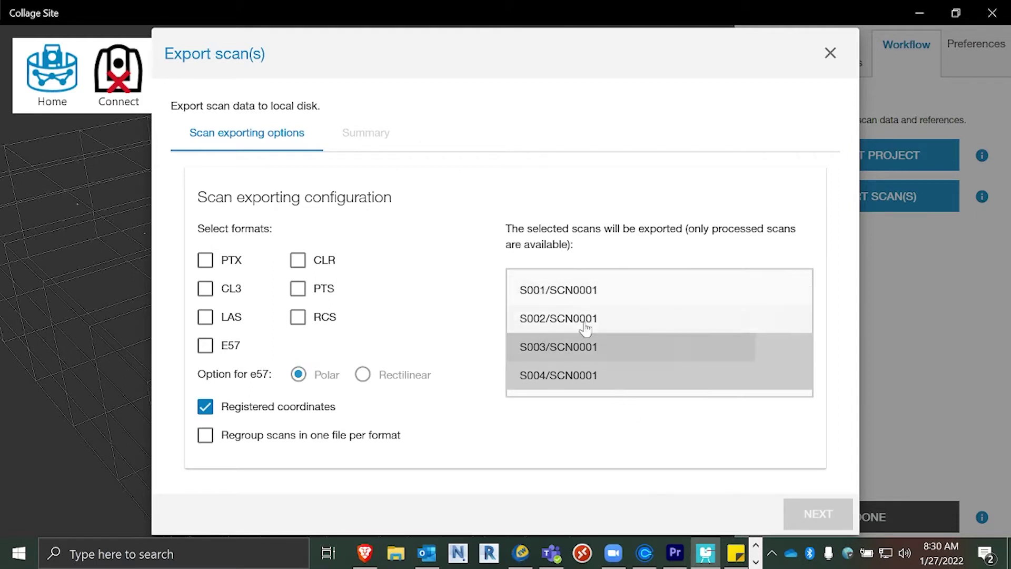
left_click(583, 318)
left_click(558, 290)
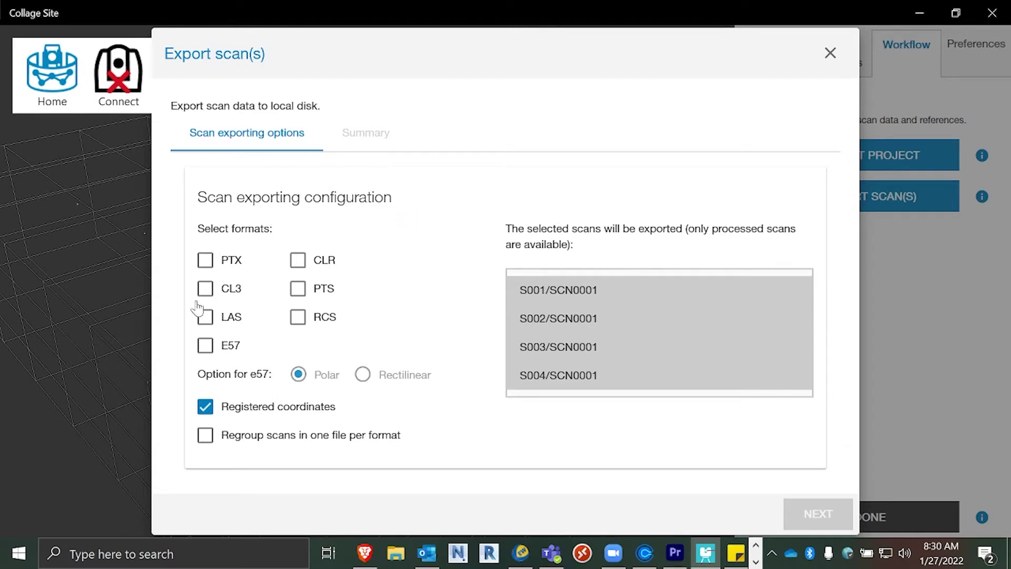
Export the selected scans in E57 format with the Polar option and registered coordinates, saving them as TestingProject01_Scans in the CS folder.
left_click(206, 346)
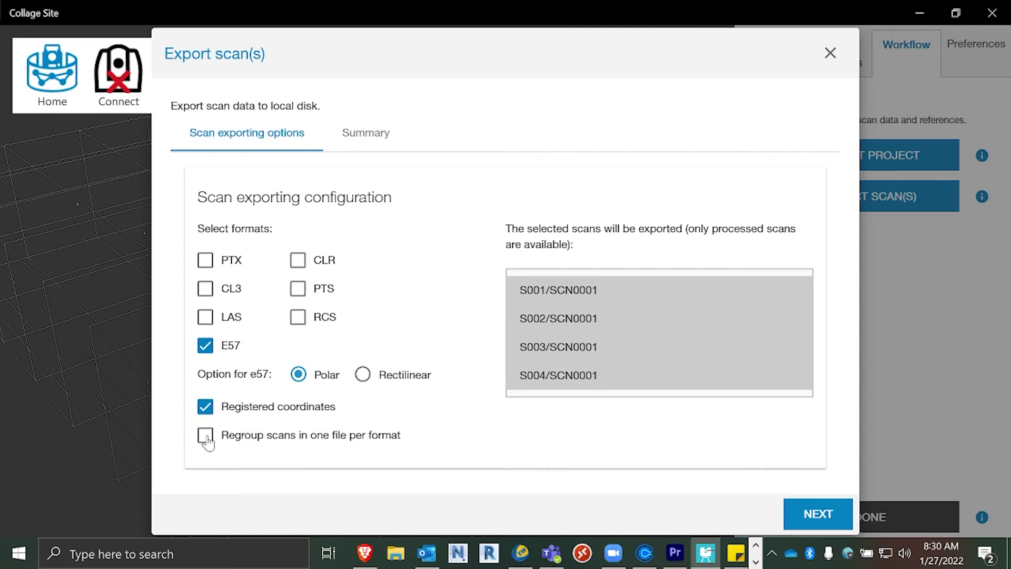
left_click(818, 515)
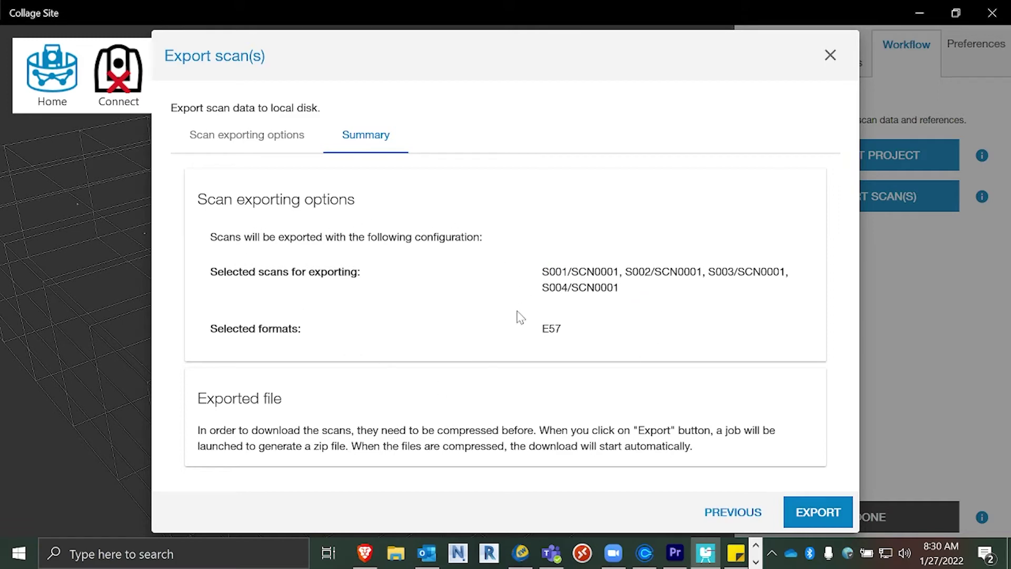
left_click(818, 512)
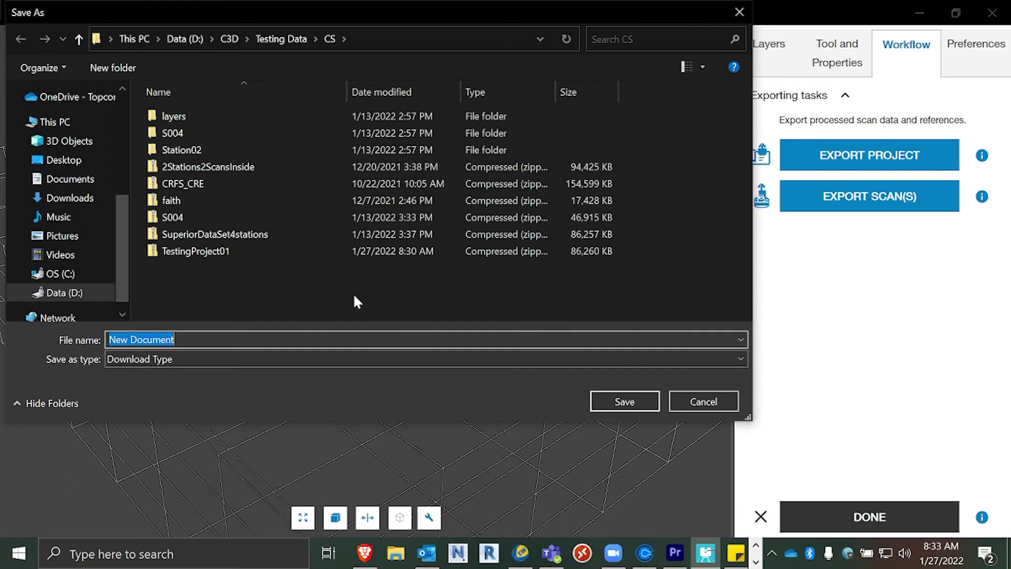
type("TestingProjec")
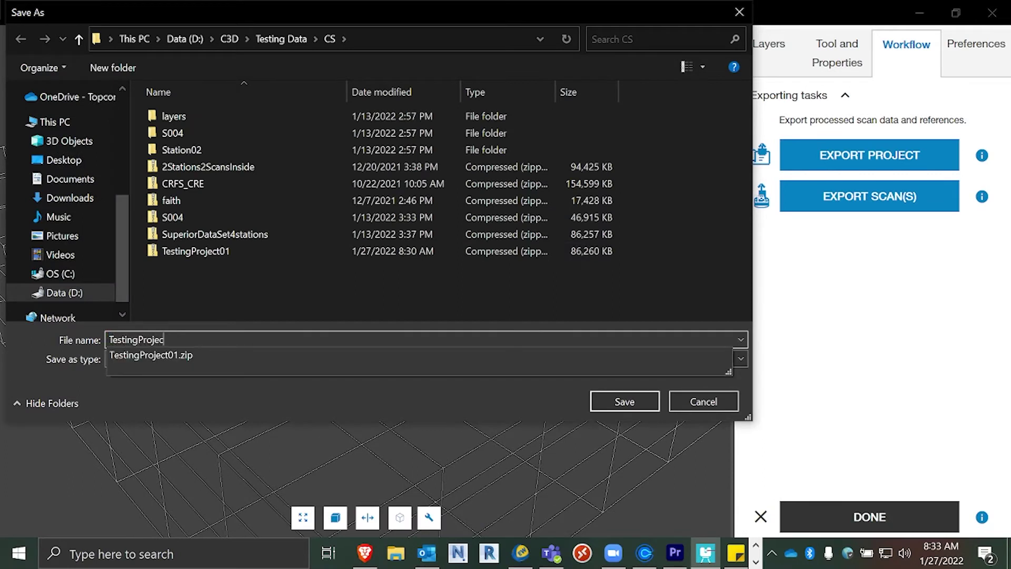
type("t01_Scans")
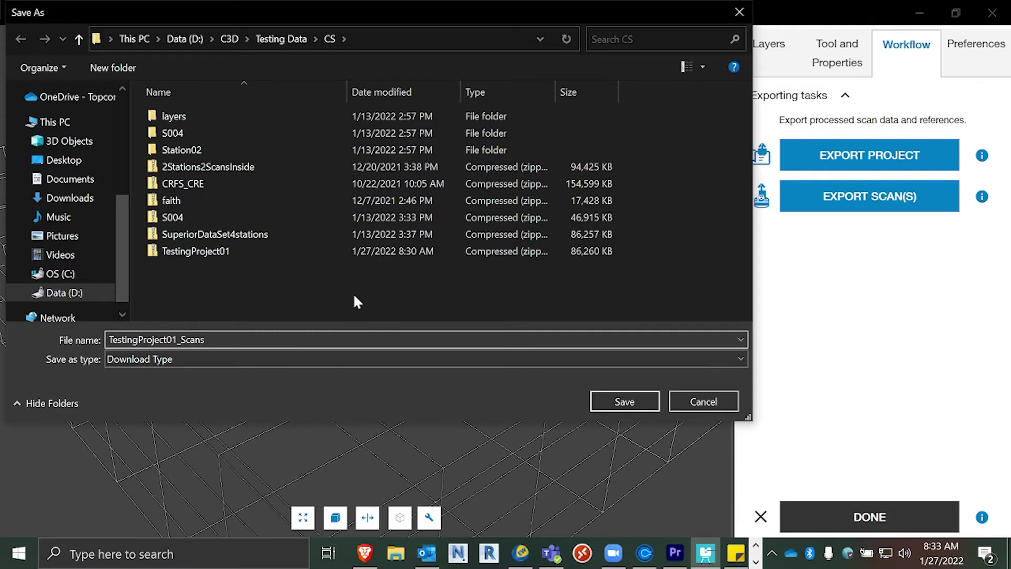
key("Return")
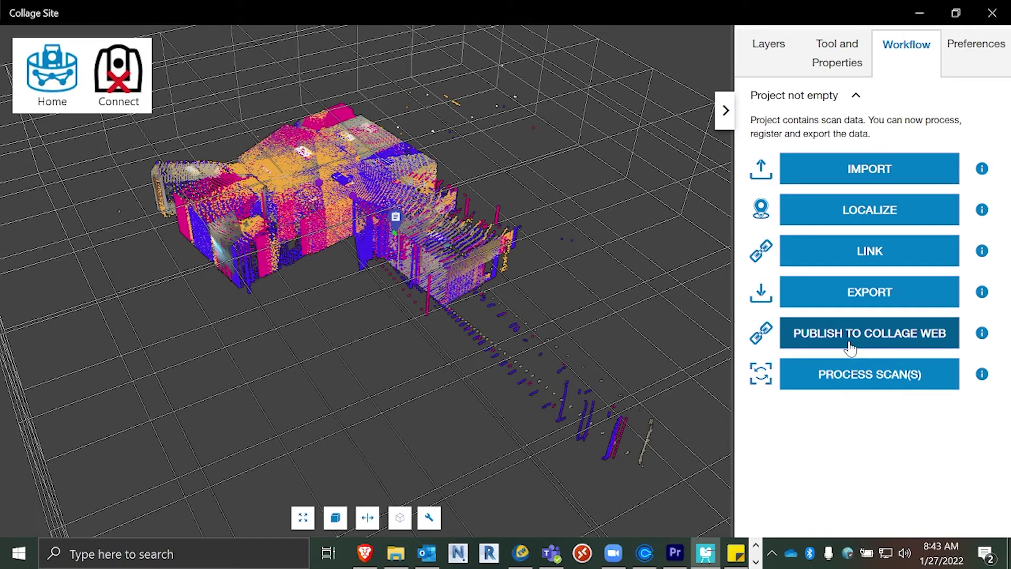
Bring up the Publish to Collage Web login, and switch to Collage Web in the browser to open the GTL 1200 Data project.
left_click(869, 335)
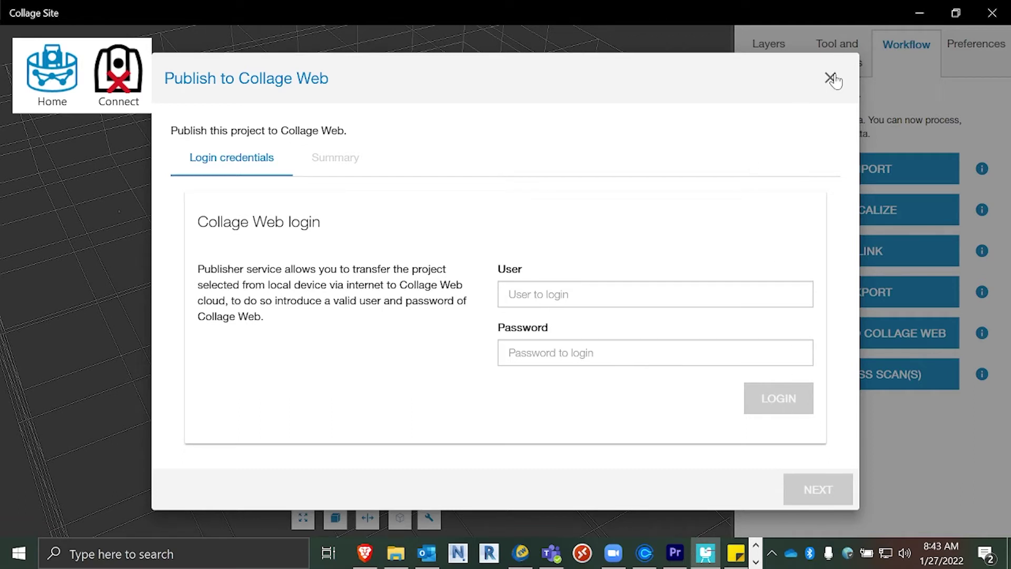
left_click(368, 560)
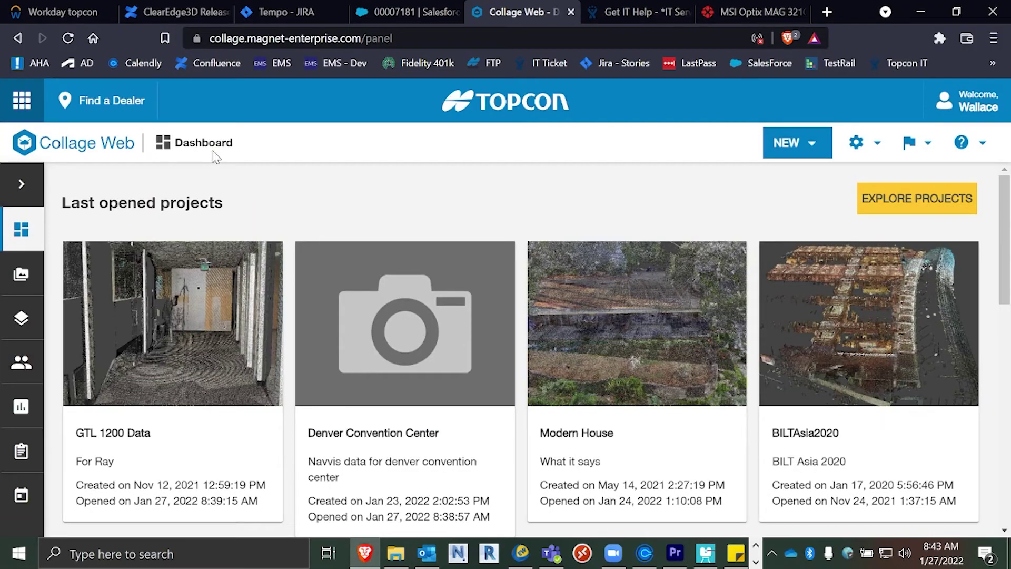
scroll(298, 192, "down", 1)
scroll(494, 290, "down", 1)
scroll(536, 295, "up", 1)
scroll(695, 274, "up", 1)
left_click(157, 351)
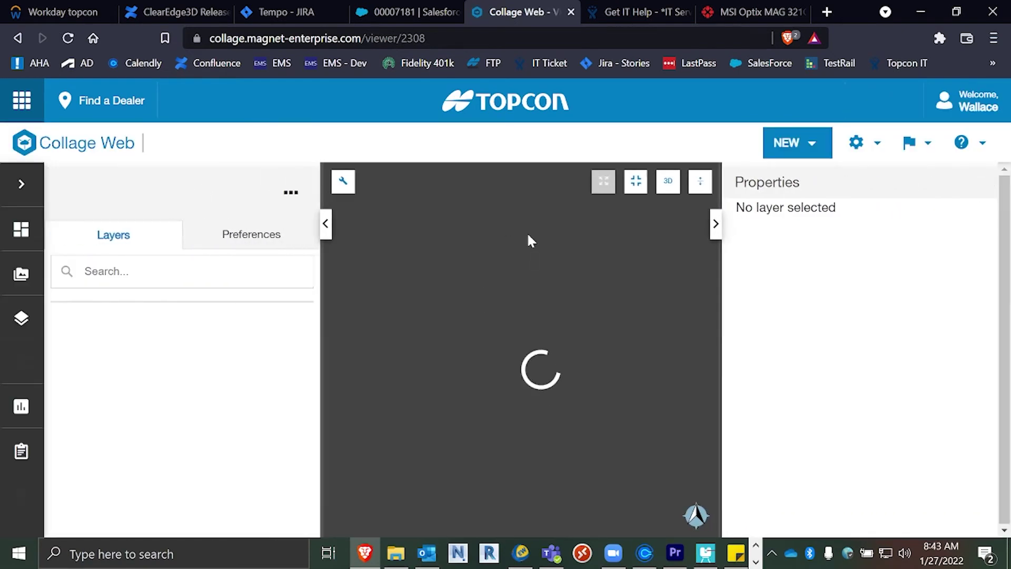
Collapse the layers panel beside the GTL 1200 Data point cloud, and hide and reopen the properties panel.
left_click_drag(595, 333, 530, 373)
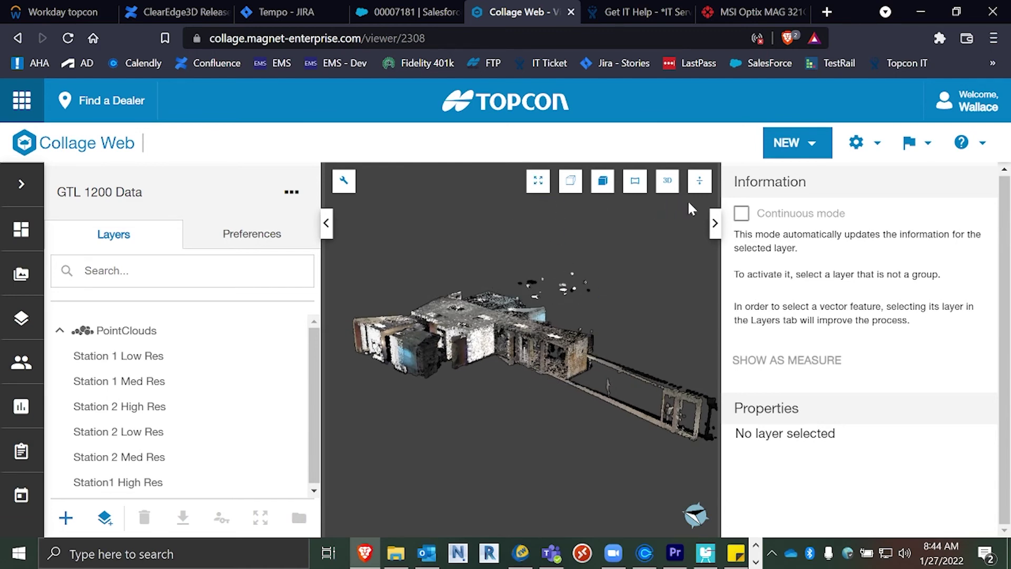
left_click(715, 223)
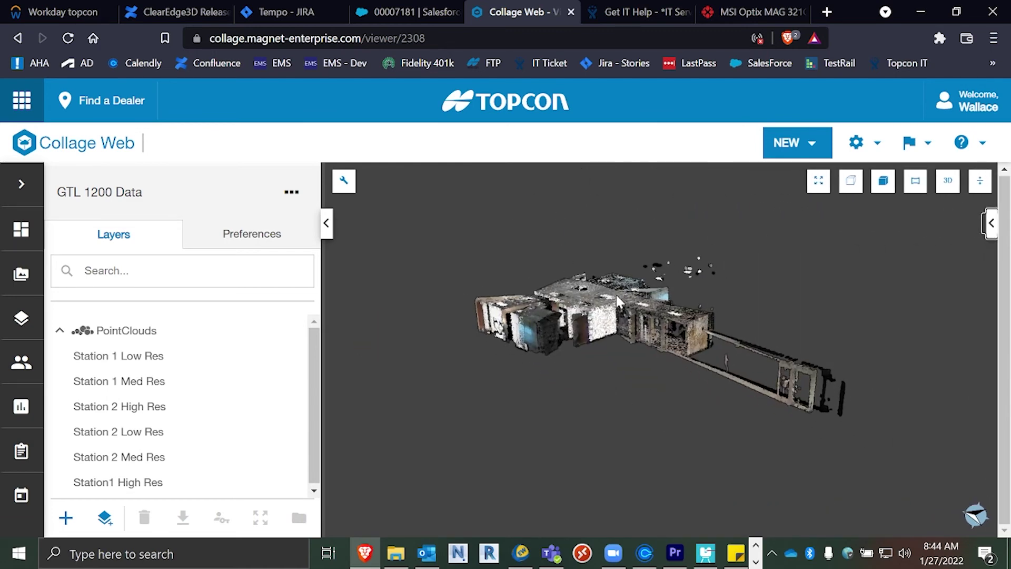
left_click(326, 223)
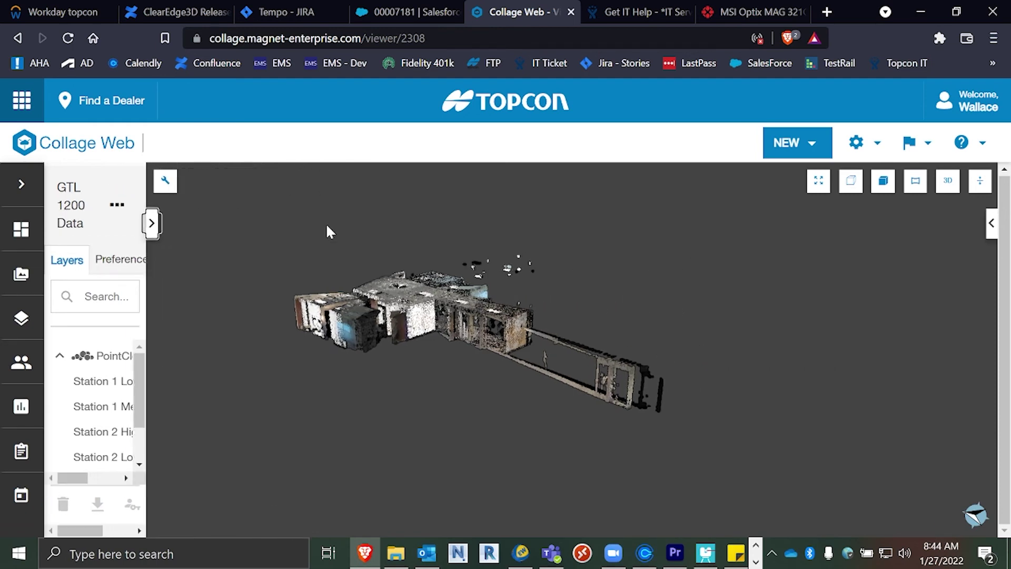
left_click(992, 223)
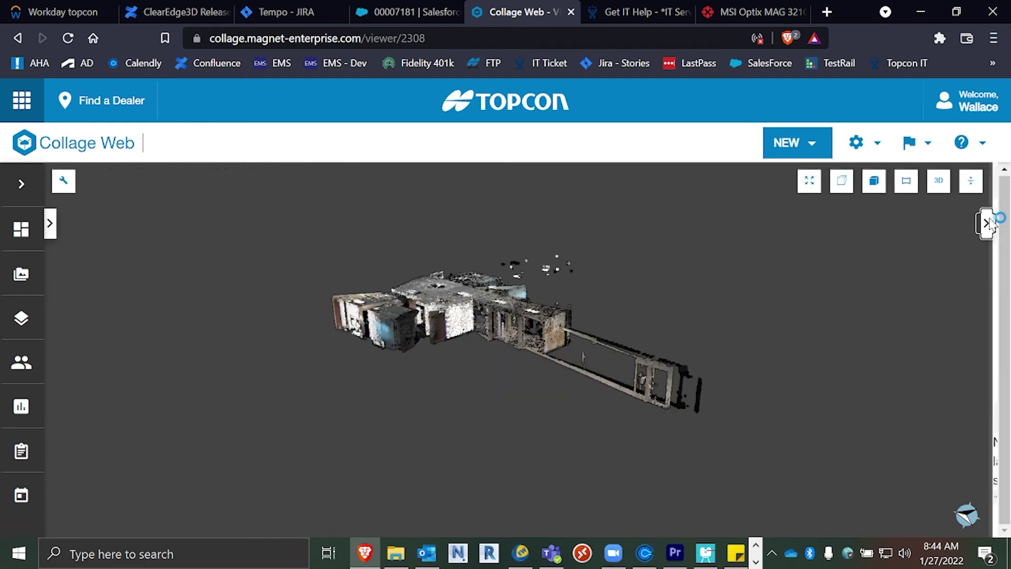